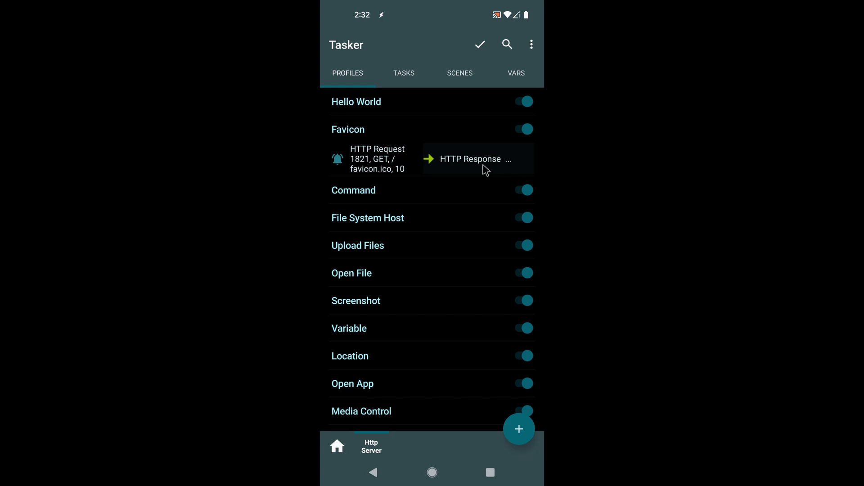
Expand the Hello World profile and review the port, method and path settings of its HTTP Request event
{"action": "left_click", "coordinate": [419, 109]}
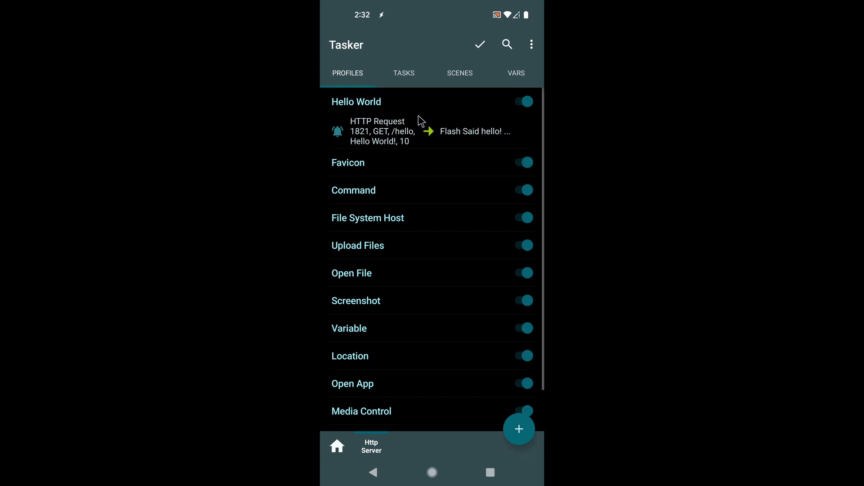
{"action": "left_click", "coordinate": [420, 120]}
{"action": "left_click", "coordinate": [417, 109]}
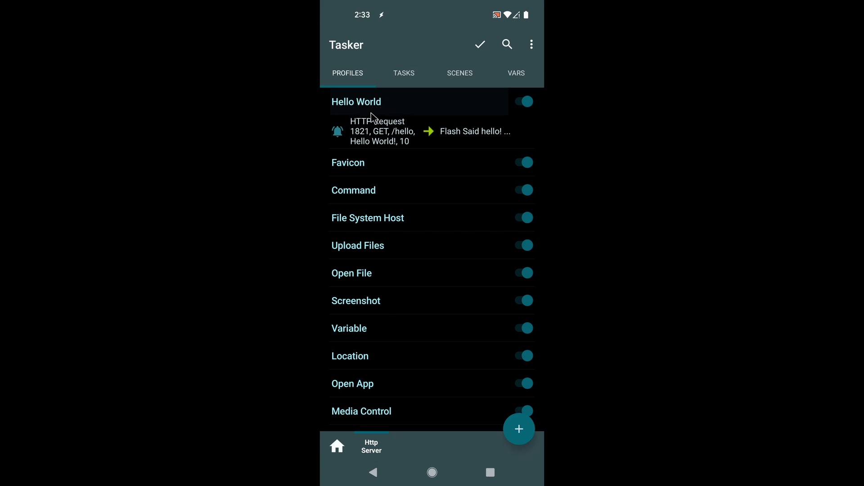
{"action": "left_click", "coordinate": [384, 142]}
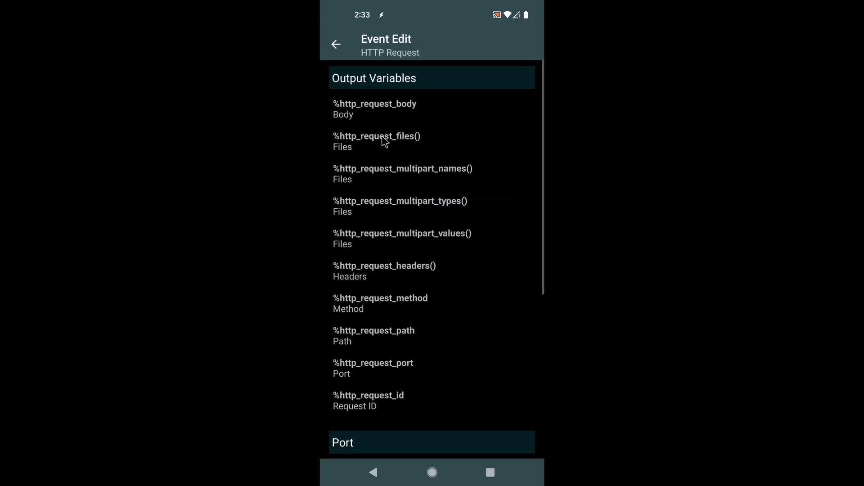
{"action": "scroll", "coordinate": [370, 232], "scroll_direction": "down", "scroll_amount": 5}
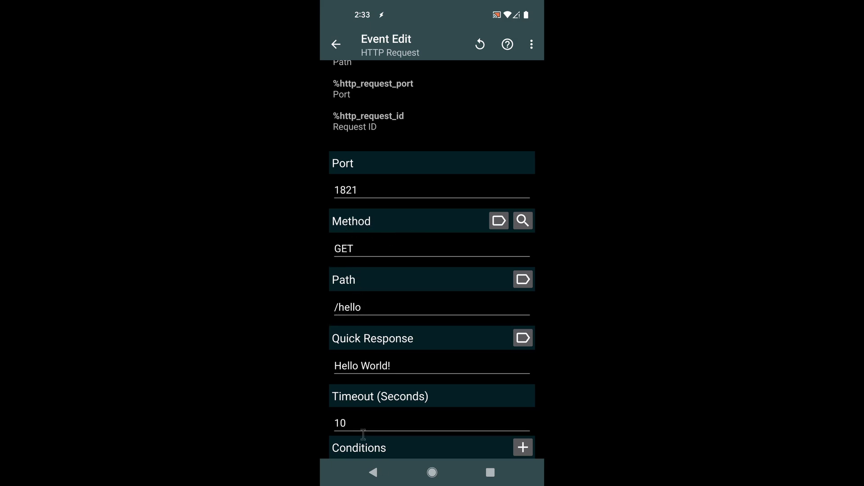
{"action": "left_click", "coordinate": [374, 473]}
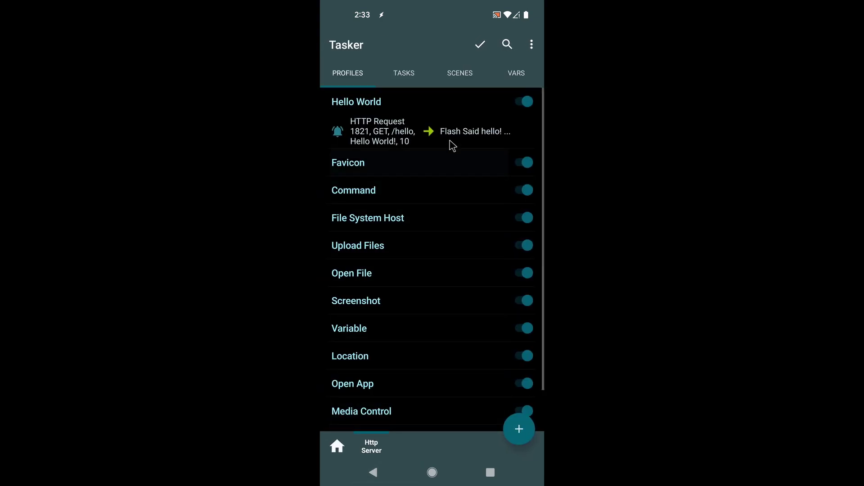
Reopen the Hello World HTTP Request event, examine its Quick Response text, and return to the phone's home screen
{"action": "left_click", "coordinate": [385, 135]}
{"action": "scroll", "coordinate": [392, 308], "scroll_direction": "down", "scroll_amount": 5}
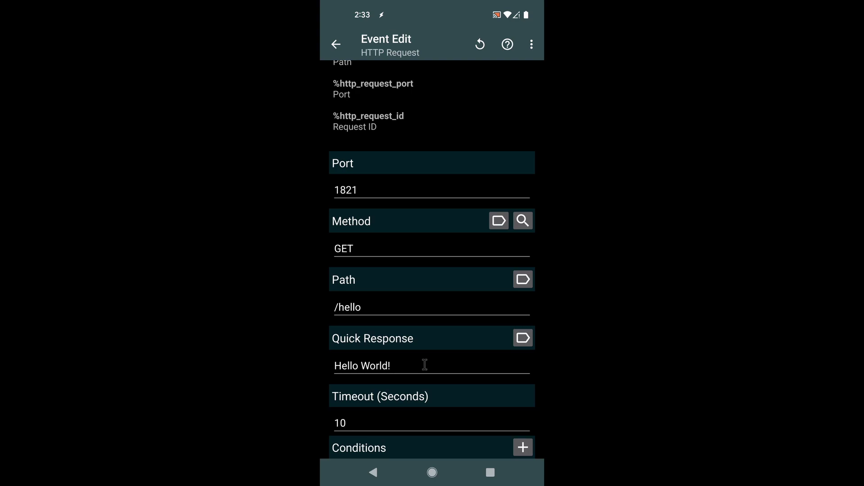
{"action": "double_click", "coordinate": [336, 363]}
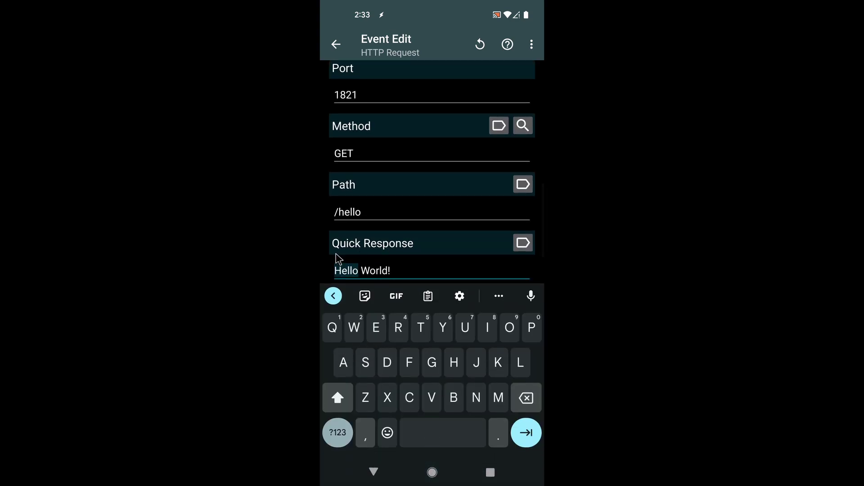
{"action": "left_click", "coordinate": [420, 272]}
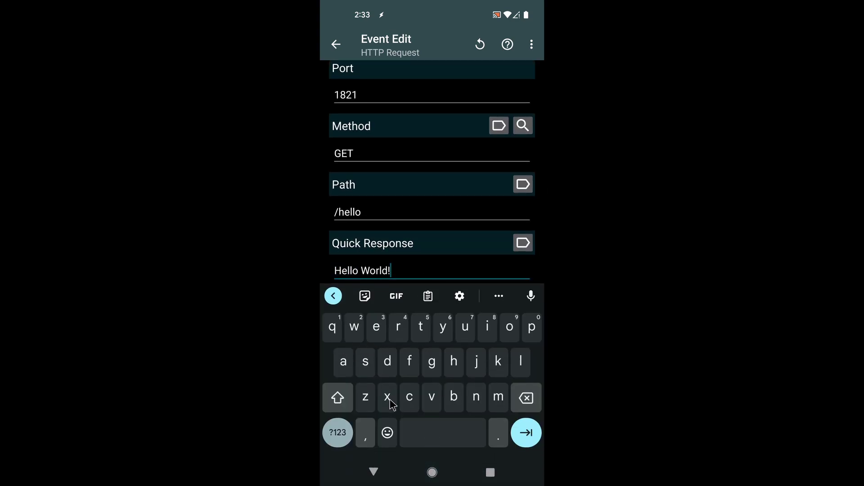
{"action": "left_click", "coordinate": [373, 472]}
{"action": "left_click", "coordinate": [373, 472]}
{"action": "right_click", "coordinate": [428, 351]}
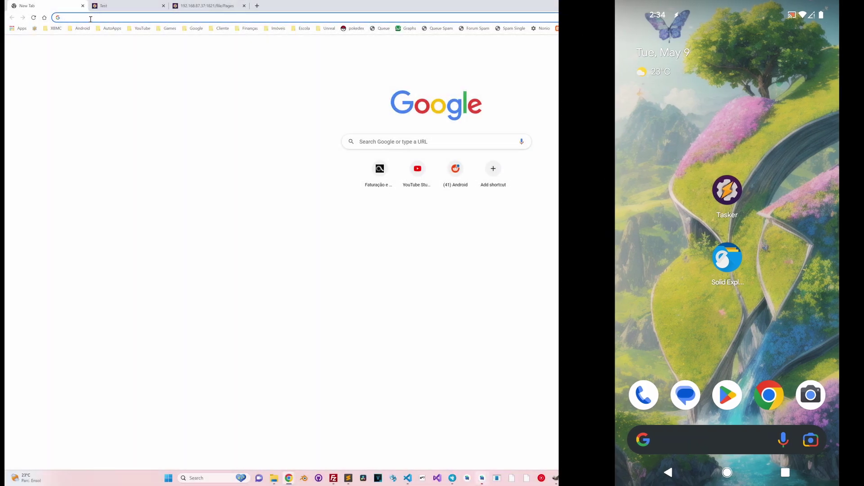
{"action": "type", "text": "http://192.168.87.37:1821/hello"}
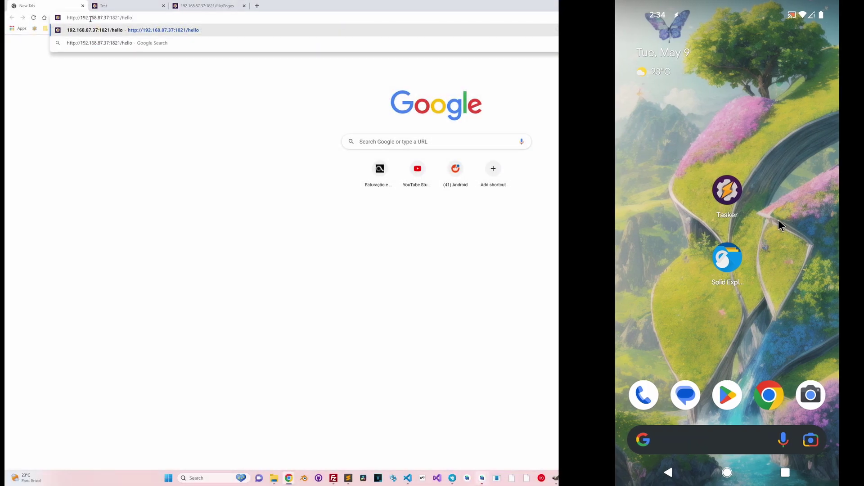
{"action": "left_click_drag", "start_coordinate": [120, 17], "coordinate": [67, 17]}
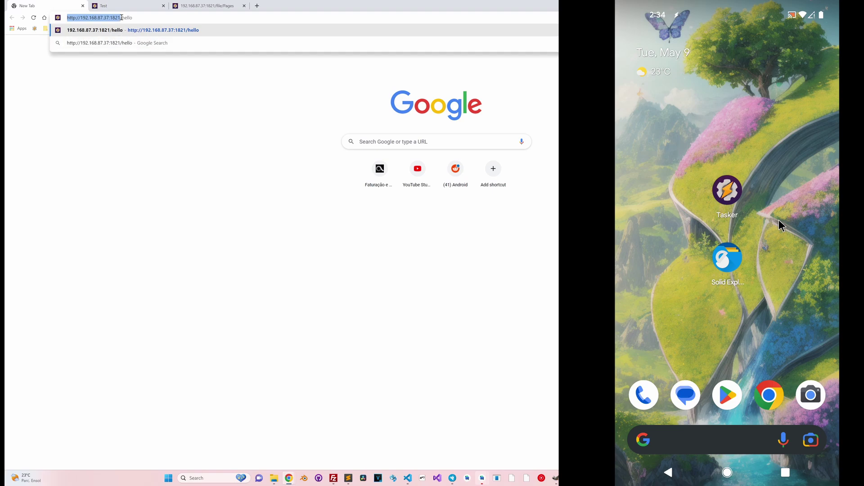
{"action": "left_click", "coordinate": [121, 17]}
{"action": "key", "text": "Return"}
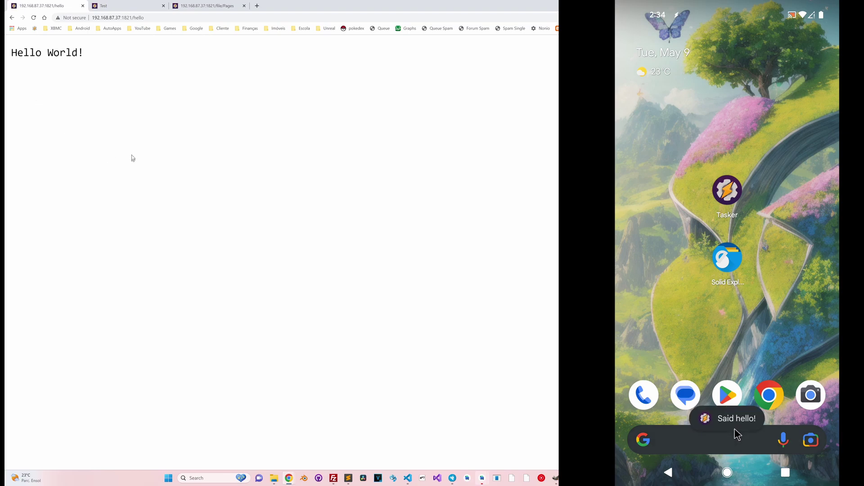
Open Tasker on the phone, expand the Favicon profile and review its HTTP Request event settings
{"action": "left_click", "coordinate": [727, 189]}
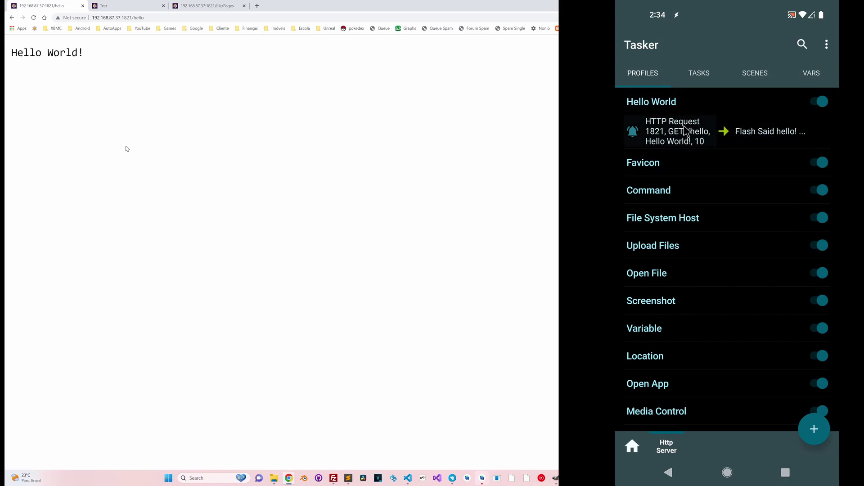
{"action": "left_click", "coordinate": [669, 169]}
{"action": "left_click", "coordinate": [670, 138]}
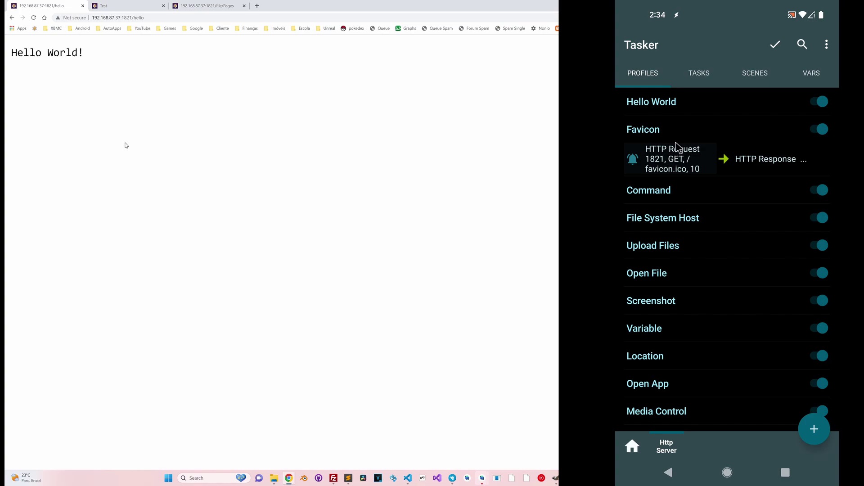
{"action": "left_click", "coordinate": [669, 164]}
{"action": "scroll", "coordinate": [658, 197], "scroll_direction": "down", "scroll_amount": 5}
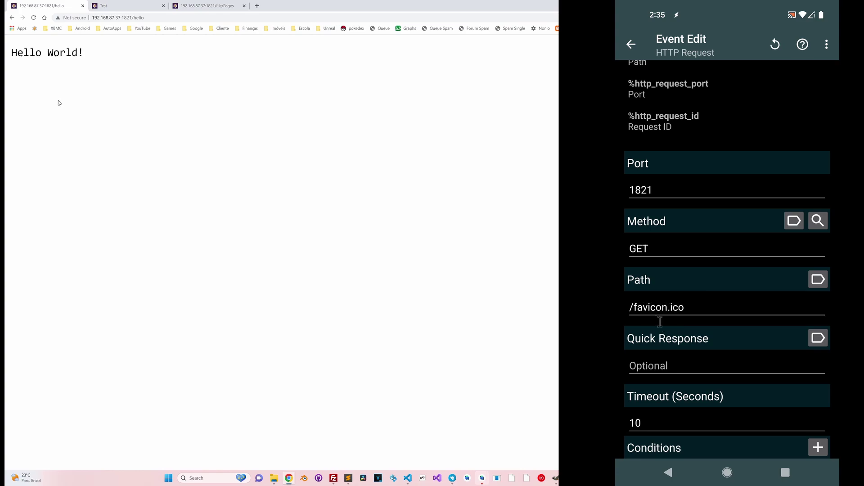
{"action": "right_click", "coordinate": [720, 230]}
Open the Favicon profile's task and review its HTTP Response action, including the response type and file
{"action": "left_click", "coordinate": [755, 162]}
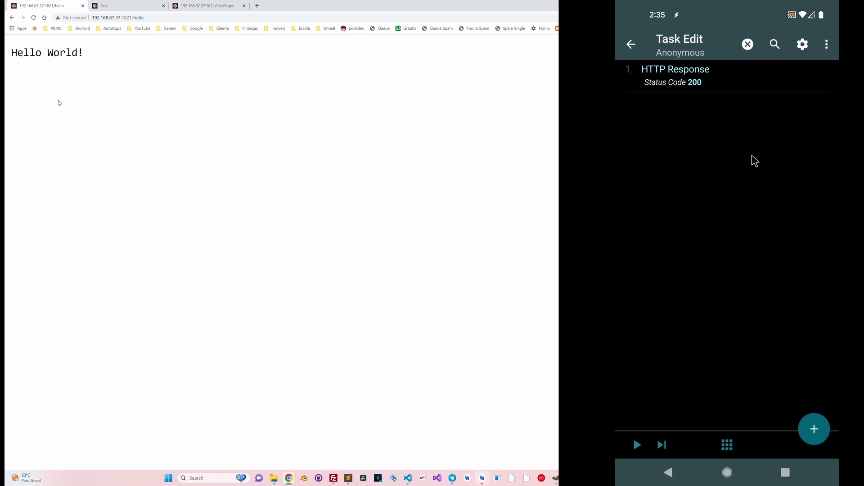
{"action": "left_click", "coordinate": [657, 81]}
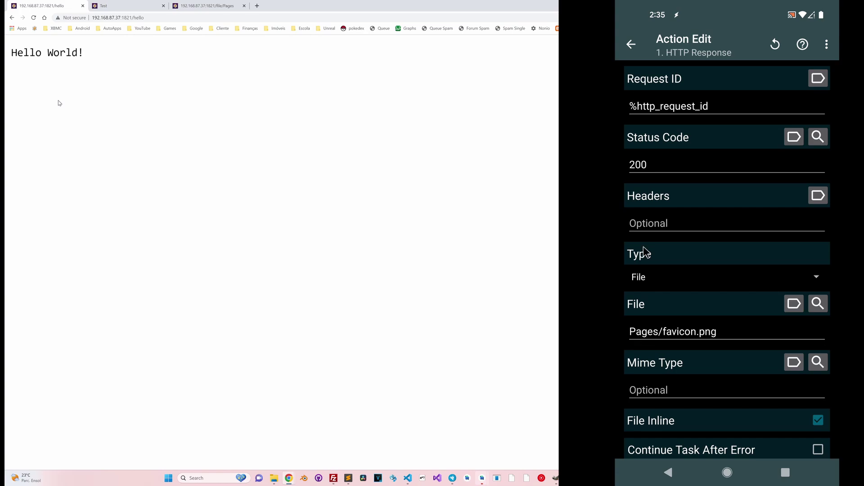
{"action": "left_click", "coordinate": [673, 469]}
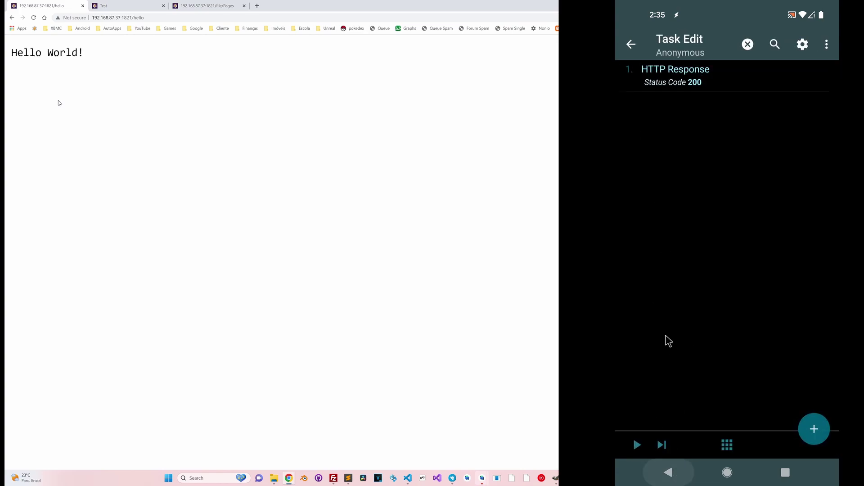
{"action": "right_click", "coordinate": [664, 315]}
Check the request ID output variable in the Favicon event and compare it with the HTTP Response action's Request ID
{"action": "left_click", "coordinate": [665, 167]}
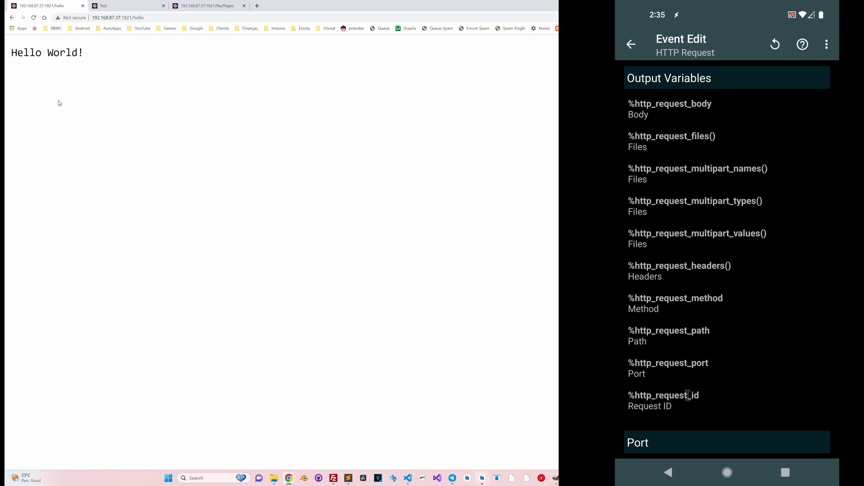
{"action": "left_click", "coordinate": [669, 472]}
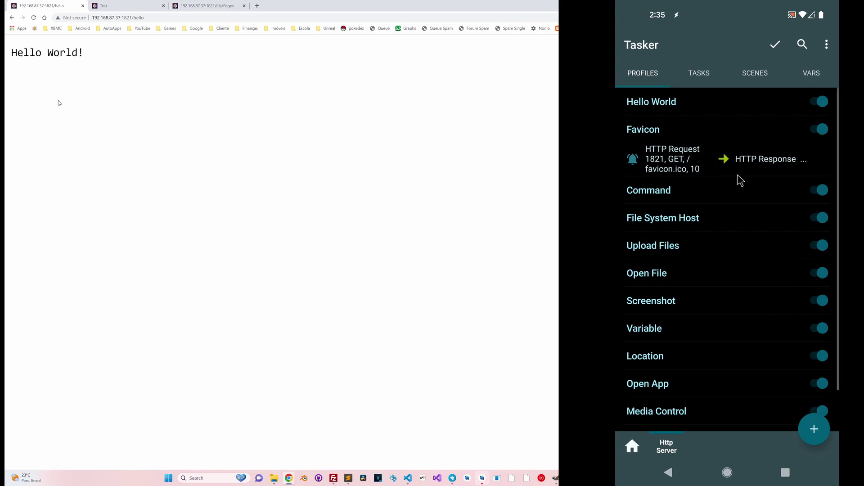
{"action": "left_click", "coordinate": [739, 172]}
{"action": "left_click", "coordinate": [703, 88]}
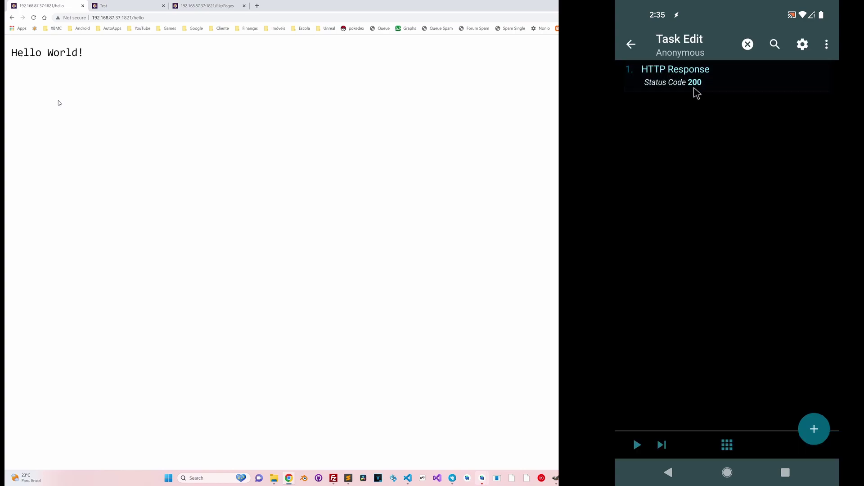
{"action": "left_click", "coordinate": [765, 104]}
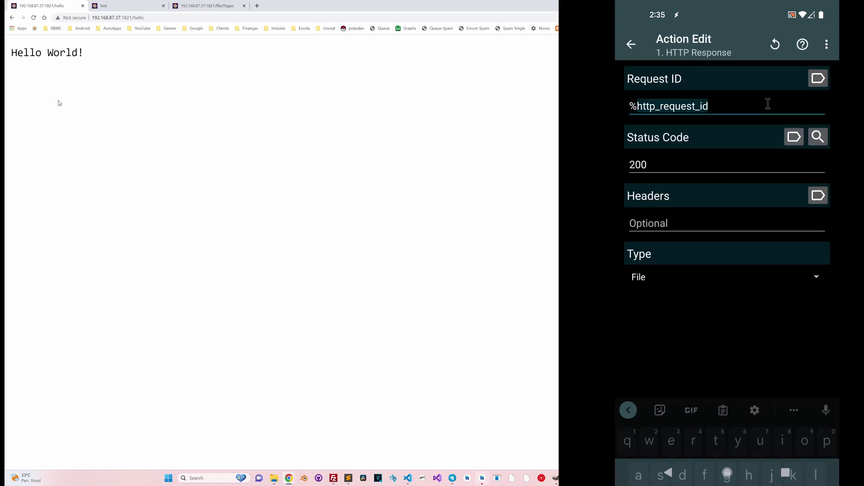
{"action": "left_click", "coordinate": [668, 471]}
{"action": "left_click", "coordinate": [669, 472]}
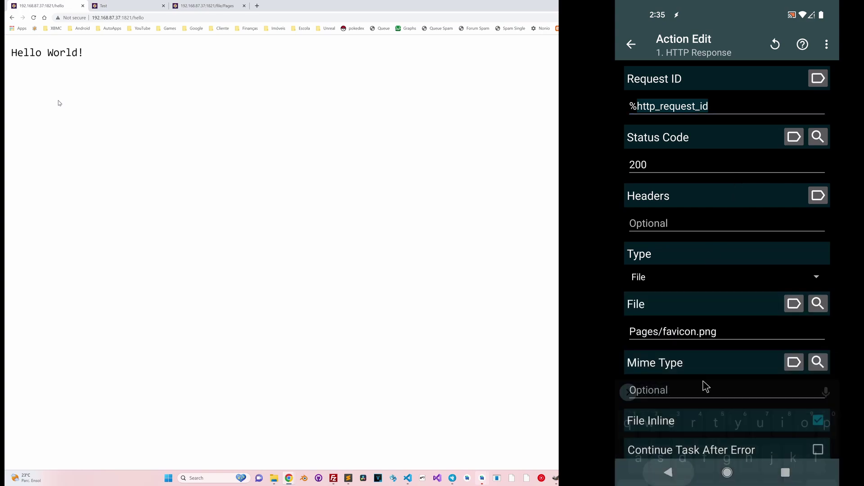
Reopen the Favicon HTTP Response action to examine its file path, and return to the profile list
{"action": "left_click", "coordinate": [701, 89]}
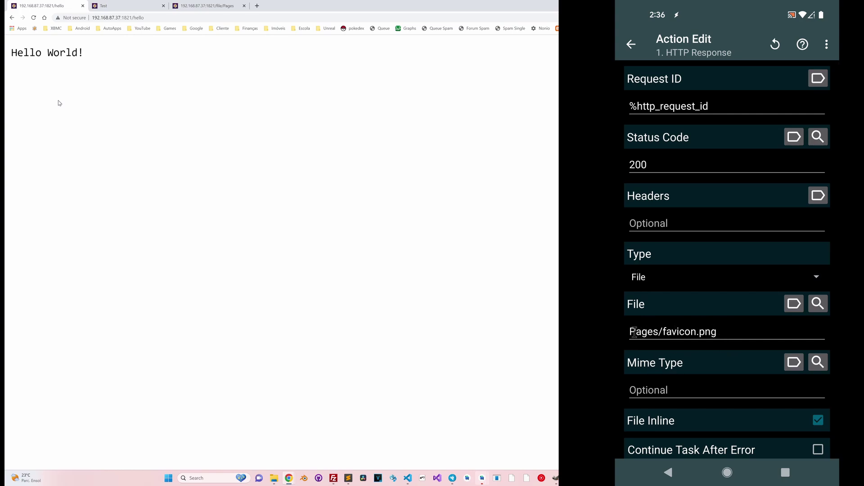
{"action": "left_click", "coordinate": [669, 471]}
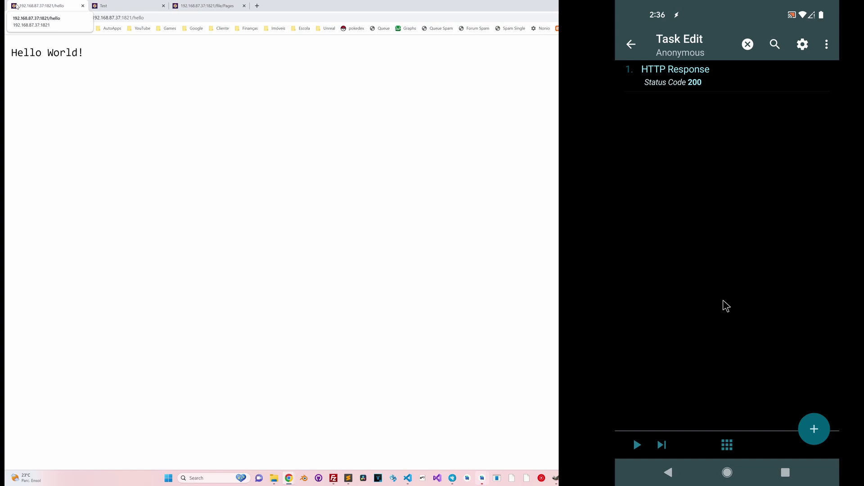
{"action": "left_click", "coordinate": [675, 475]}
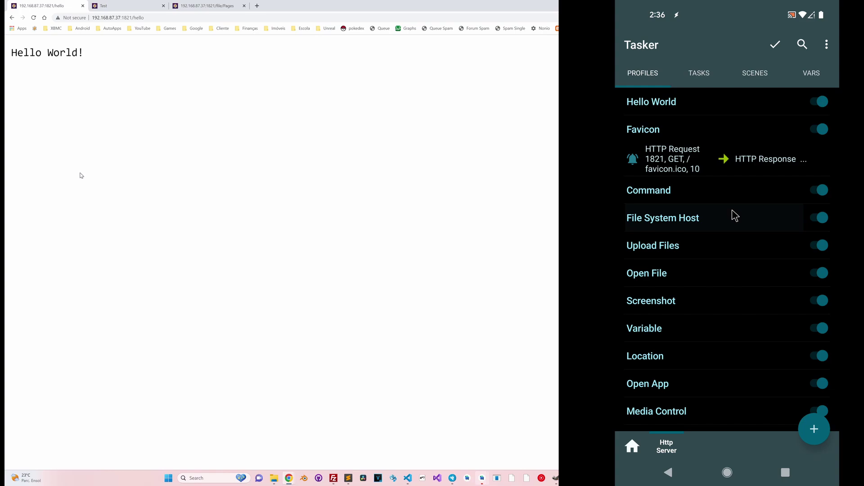
Reload the Pages/home.html test page in the browser and compare its URL path with the File System Host profile's HTTP Request
{"action": "left_click", "coordinate": [130, 4]}
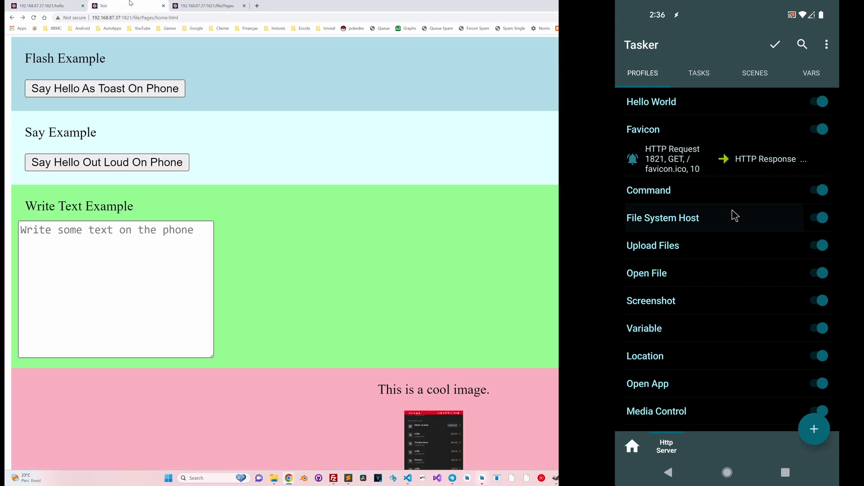
{"action": "left_click", "coordinate": [33, 18]}
{"action": "left_click_drag", "start_coordinate": [134, 18], "coordinate": [179, 17]}
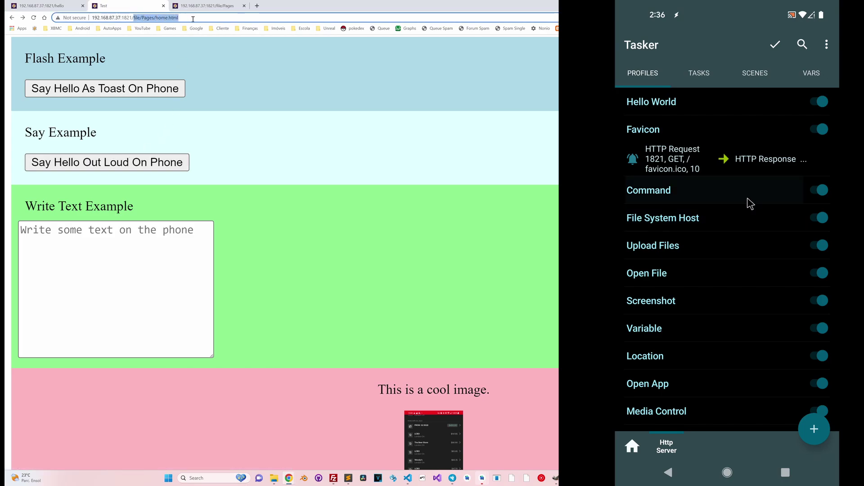
{"action": "left_click", "coordinate": [691, 221]}
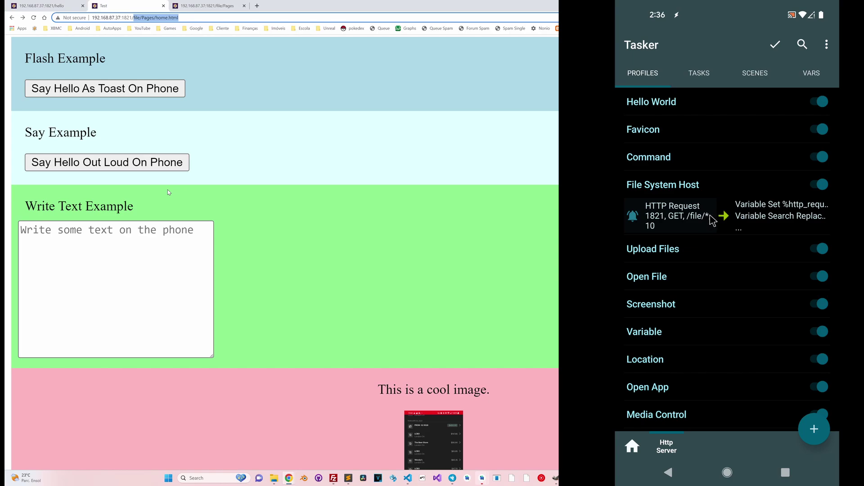
{"action": "left_click_drag", "start_coordinate": [134, 18], "coordinate": [141, 17]}
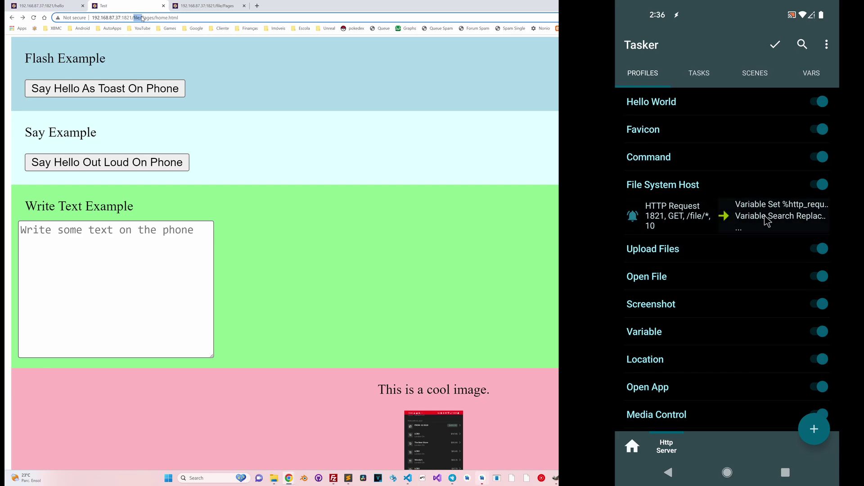
Open the File System Host profile's task and review its action list from start to end
{"action": "left_click", "coordinate": [793, 219]}
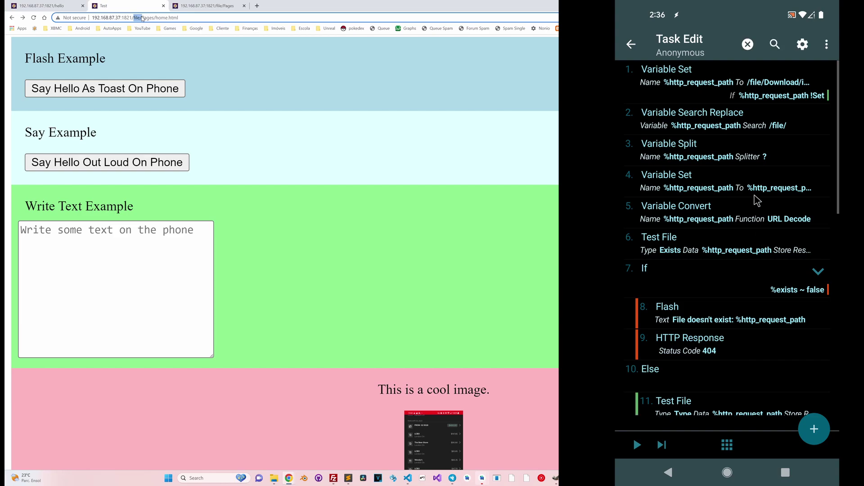
{"action": "scroll", "coordinate": [726, 261], "scroll_direction": "down", "scroll_amount": 5}
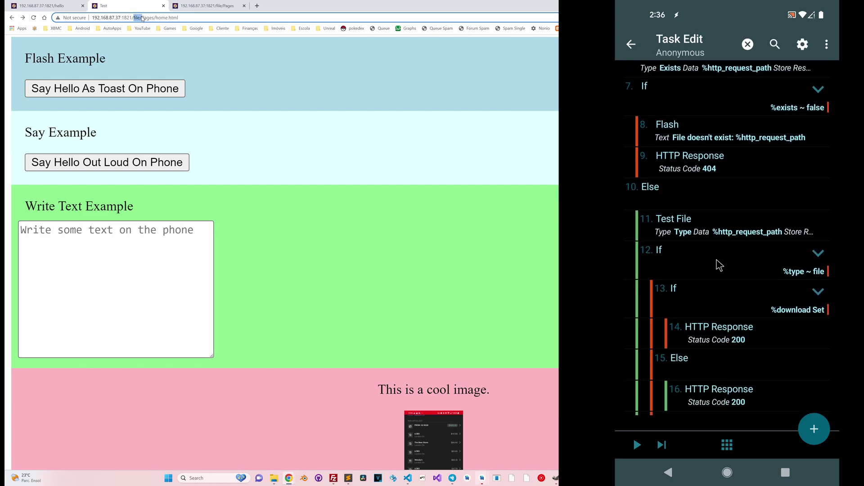
{"action": "scroll", "coordinate": [720, 270], "scroll_direction": "down", "scroll_amount": 10}
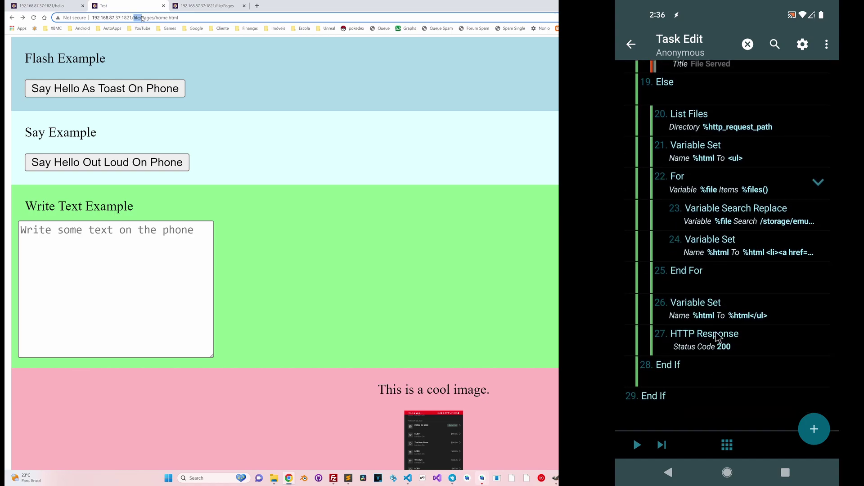
{"action": "scroll", "coordinate": [711, 338], "scroll_direction": "down", "scroll_amount": 1}
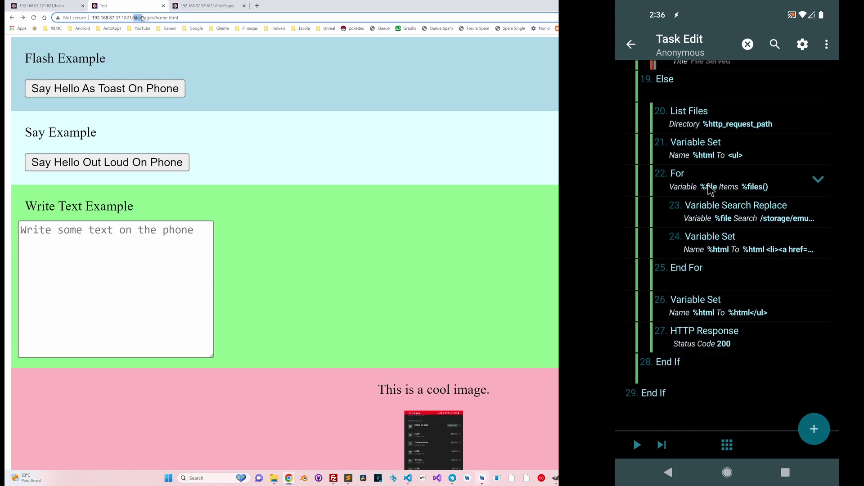
{"action": "scroll", "coordinate": [711, 188], "scroll_direction": "up", "scroll_amount": 15}
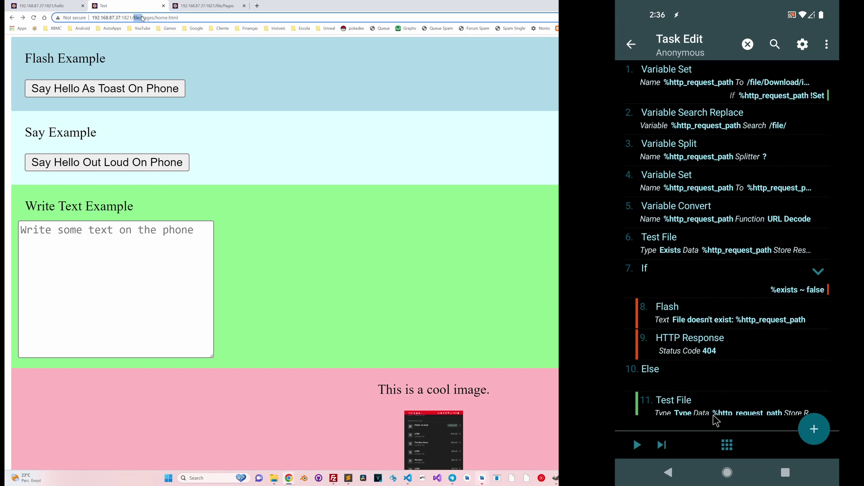
Return to the profile list and examine the Pages/home.html path in the test page's URL and the page's example sections
{"action": "left_click", "coordinate": [692, 471]}
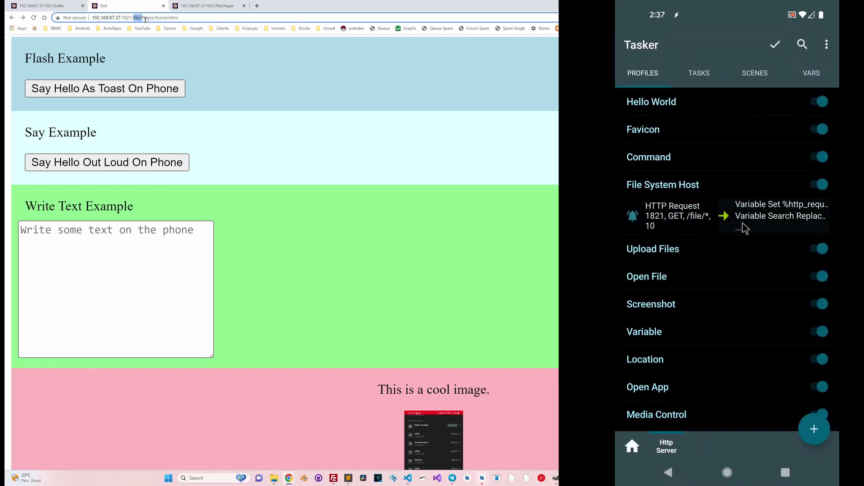
{"action": "left_click", "coordinate": [149, 20]}
{"action": "left_click_drag", "start_coordinate": [142, 17], "coordinate": [179, 18]}
{"action": "left_click", "coordinate": [174, 20]}
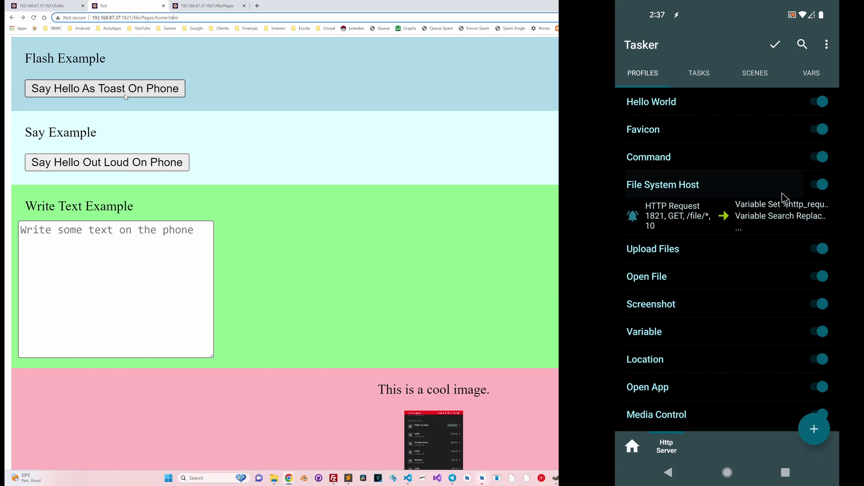
{"action": "left_click", "coordinate": [209, 143]}
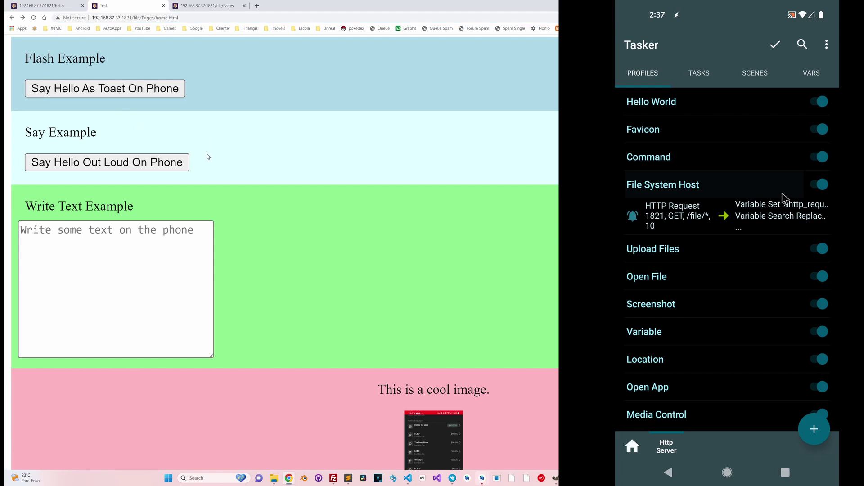
{"action": "scroll", "coordinate": [206, 120], "scroll_direction": "up", "scroll_amount": 1}
{"action": "scroll", "coordinate": [206, 140], "scroll_direction": "down", "scroll_amount": 2}
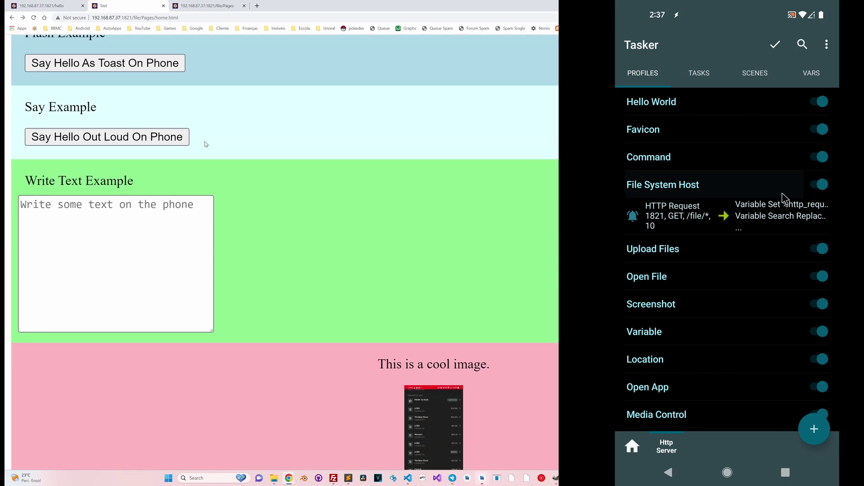
{"action": "scroll", "coordinate": [206, 143], "scroll_direction": "up", "scroll_amount": 1}
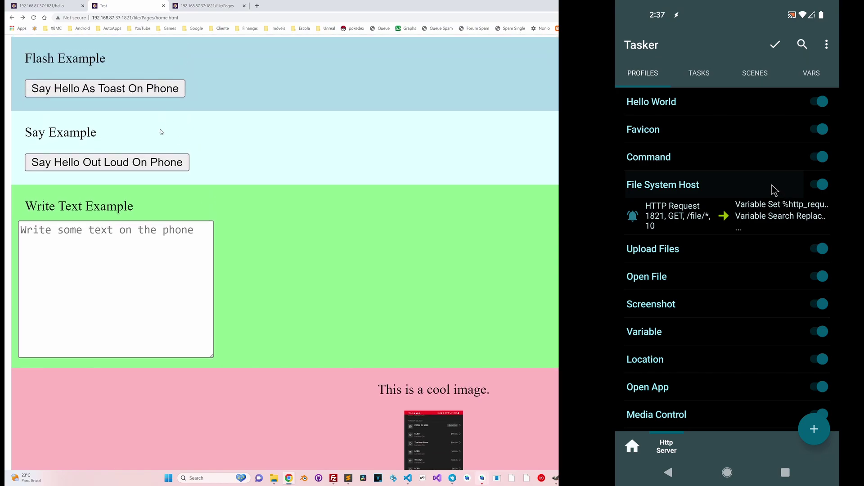
Collapse the File System Host profile and review the Command profile's HTTP Request and its task's flash, say and write conditions
{"action": "left_click", "coordinate": [774, 187]}
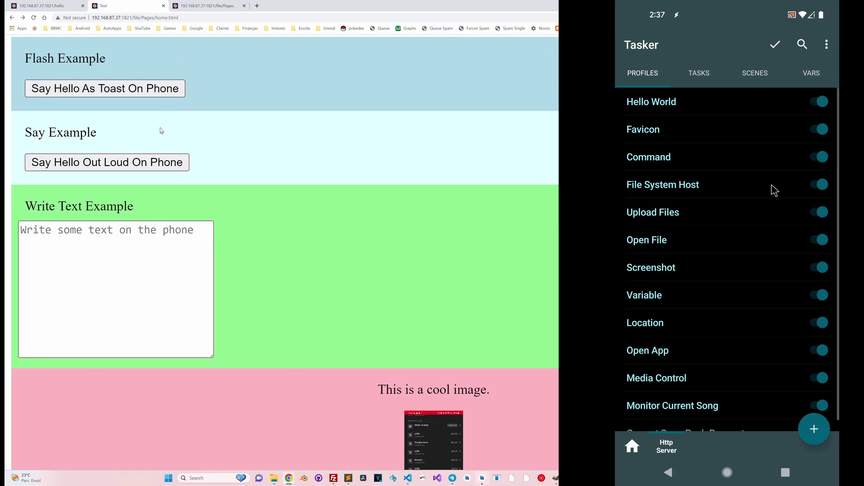
{"action": "left_click", "coordinate": [659, 160]}
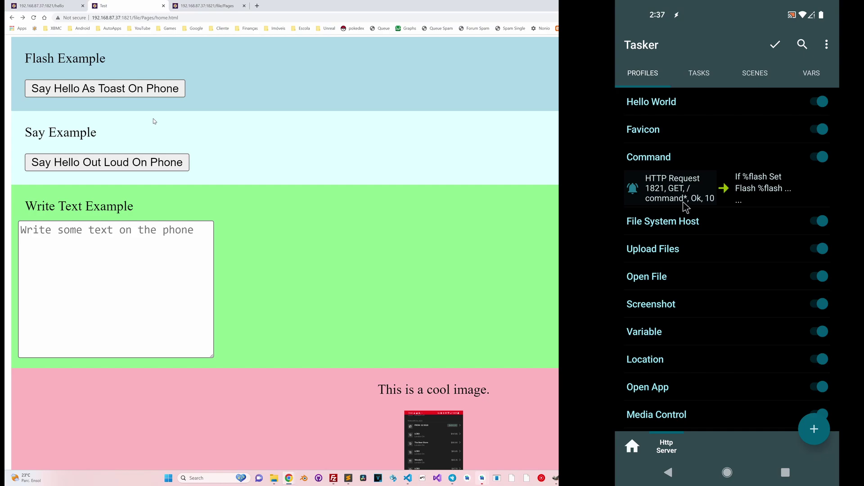
{"action": "left_click", "coordinate": [736, 188]}
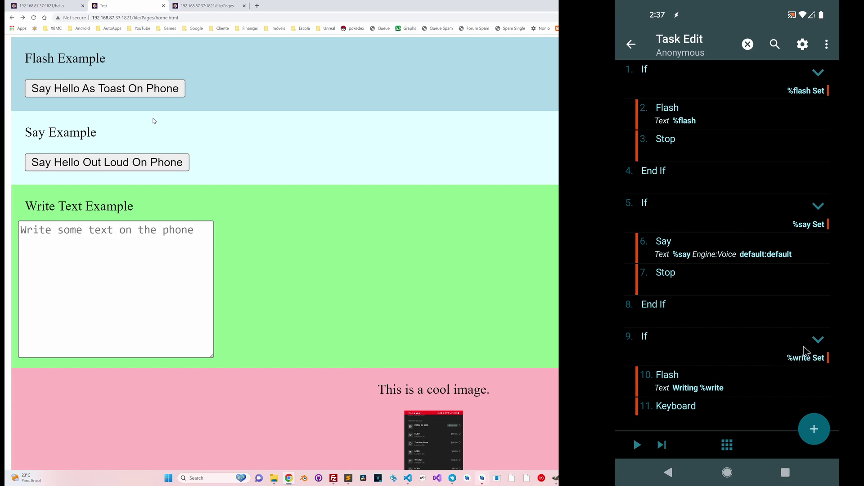
{"action": "left_click", "coordinate": [677, 472]}
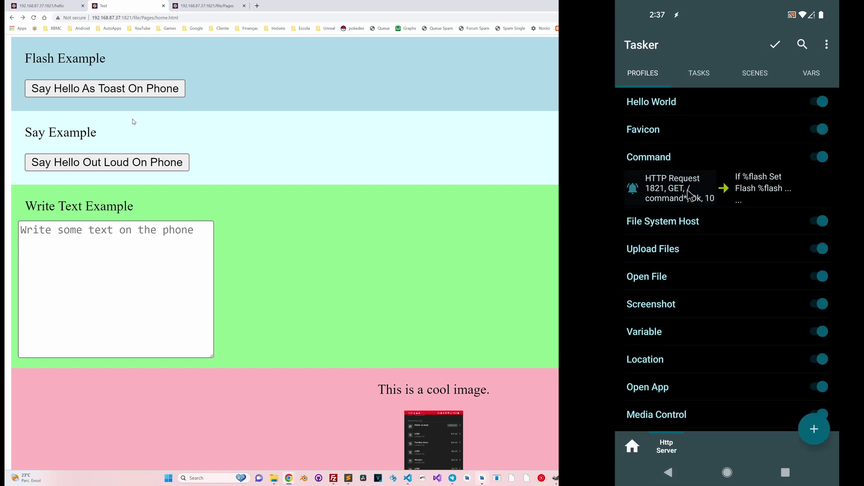
Trigger the test page's toast greeting once and its spoken greeting twice on the phone
{"action": "left_click", "coordinate": [123, 97]}
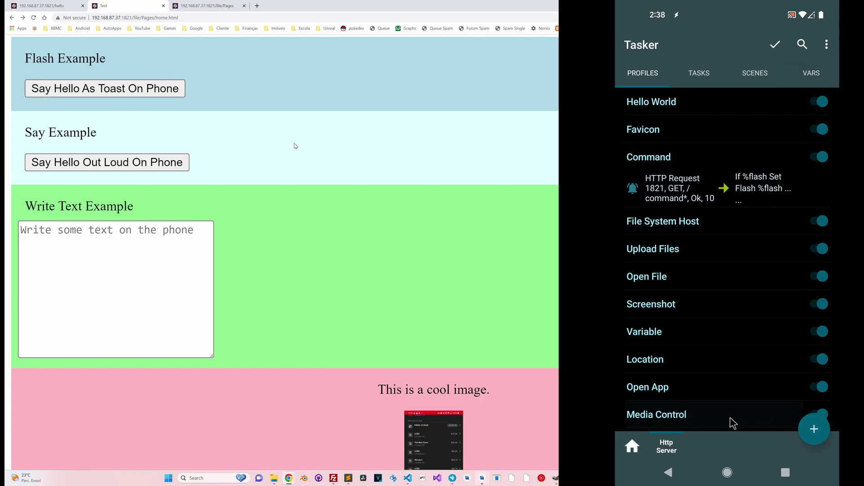
{"action": "left_click", "coordinate": [95, 167]}
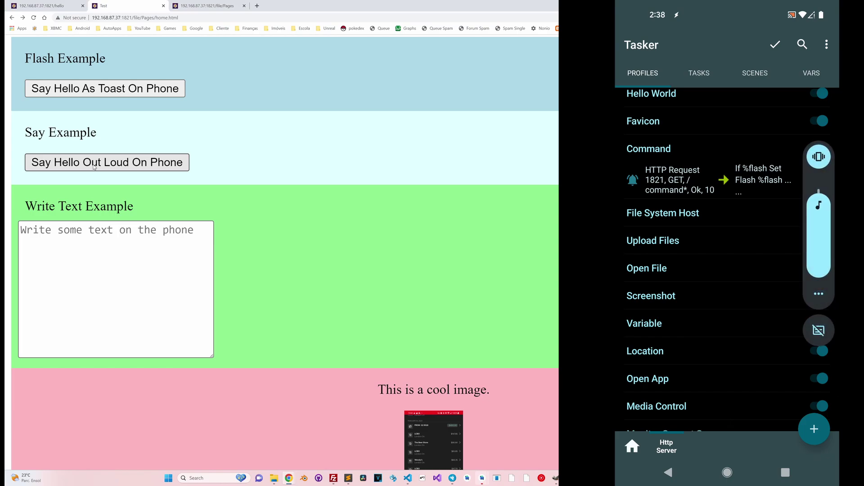
{"action": "left_click", "coordinate": [94, 167]}
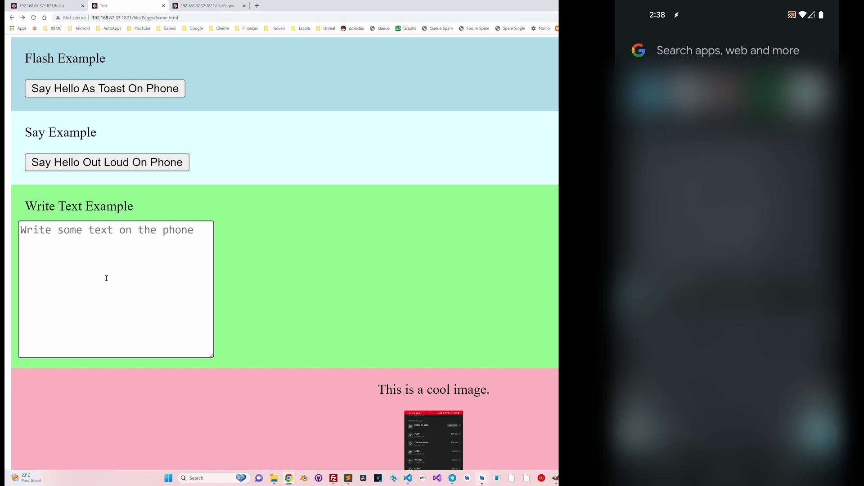
Send the text "Hi, I'm writing text from my PC!" to the phone through the Write Text Example
{"action": "left_click", "coordinate": [130, 260]}
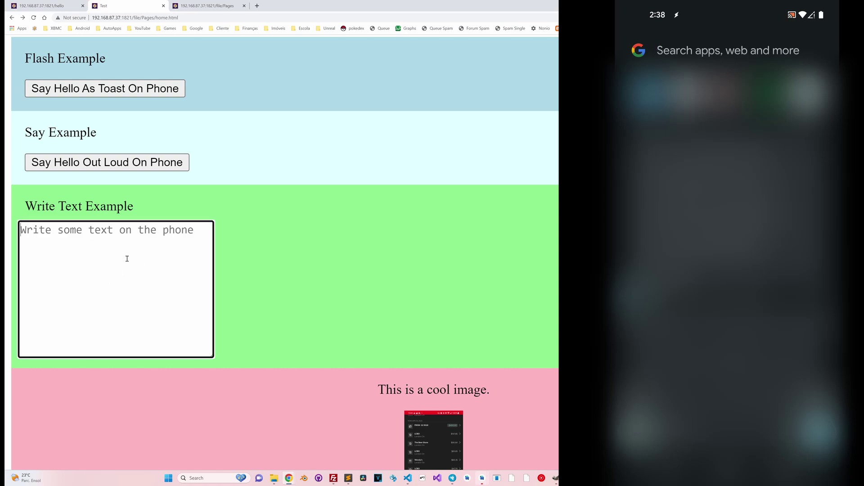
{"action": "type", "text": "Hi,"}
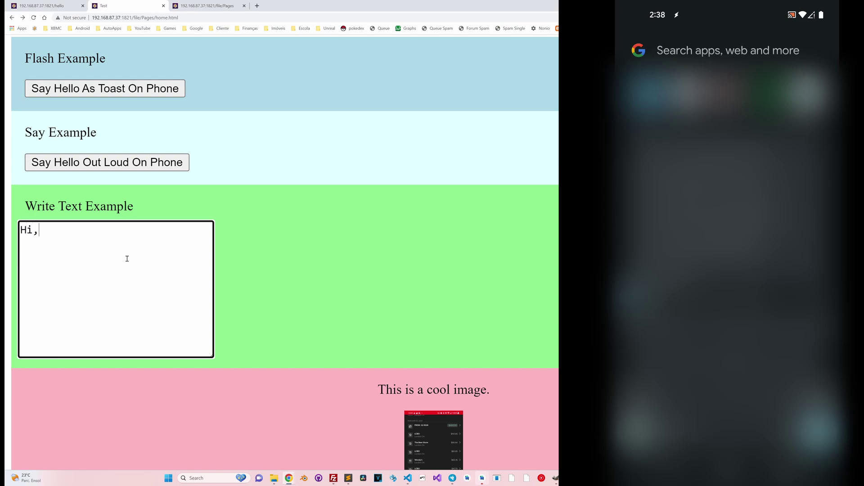
{"action": "type", "text": " I'm writing text from my PC!"}
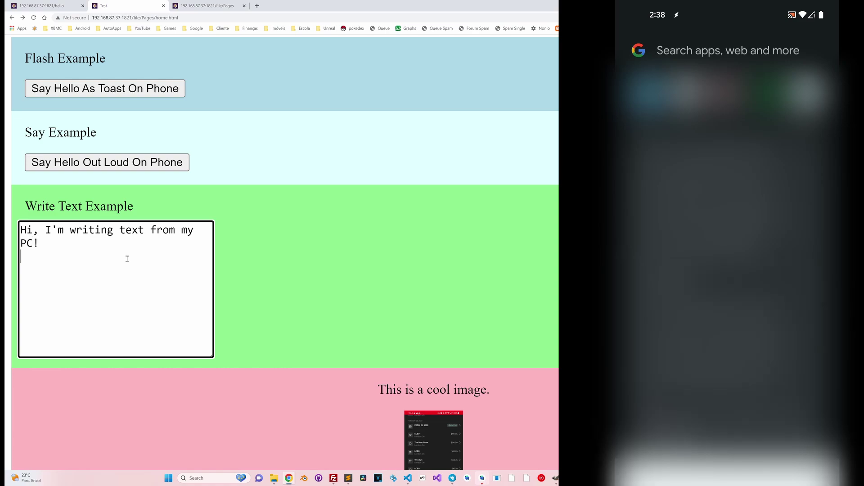
{"action": "key", "text": "Return"}
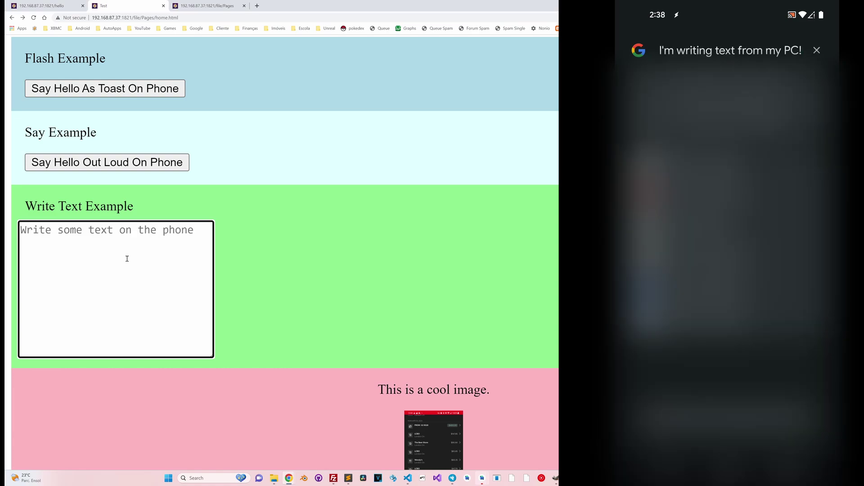
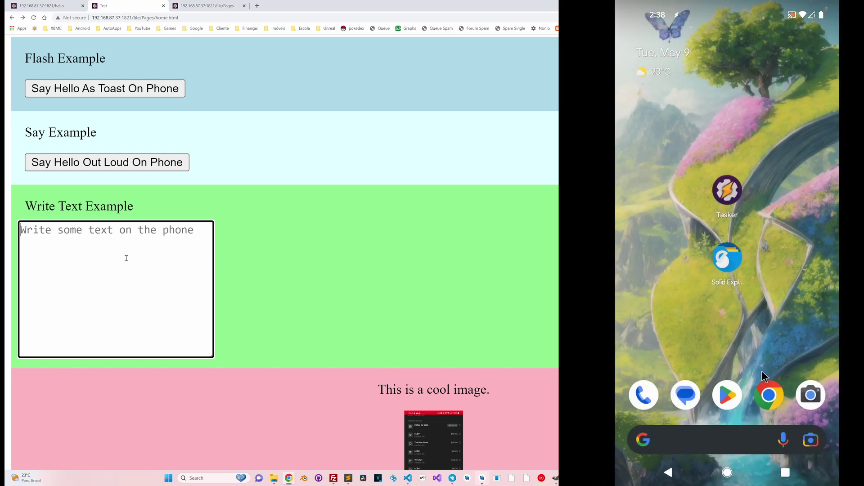
Select Play_Store_Icon.png as the replacement image in the page's upload form and submit it
{"action": "scroll", "coordinate": [307, 383], "scroll_direction": "down", "scroll_amount": 5}
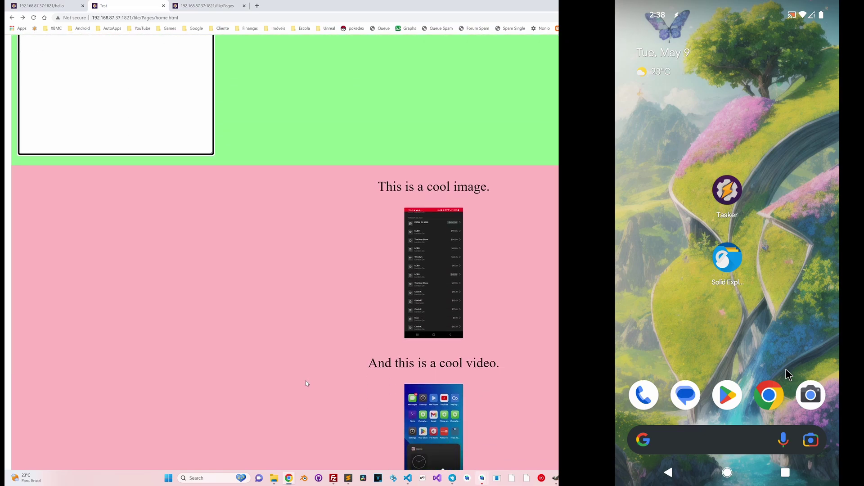
{"action": "scroll", "coordinate": [416, 213], "scroll_direction": "down", "scroll_amount": 1}
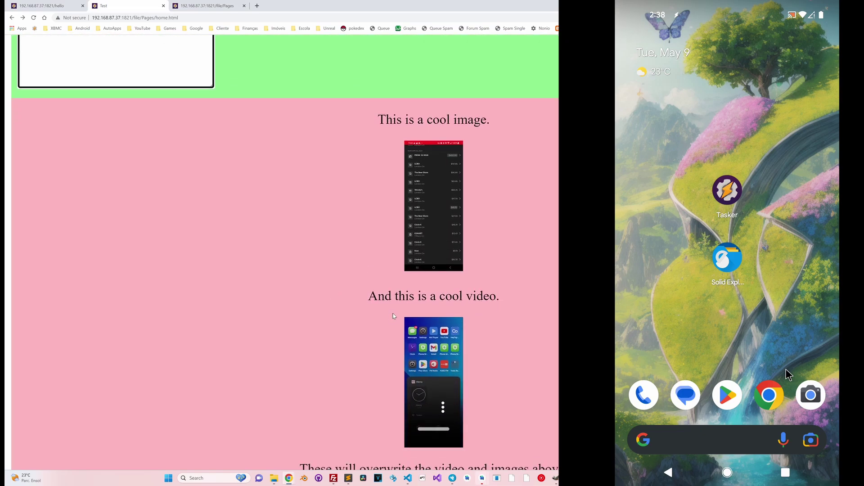
{"action": "scroll", "coordinate": [389, 312], "scroll_direction": "down", "scroll_amount": 1}
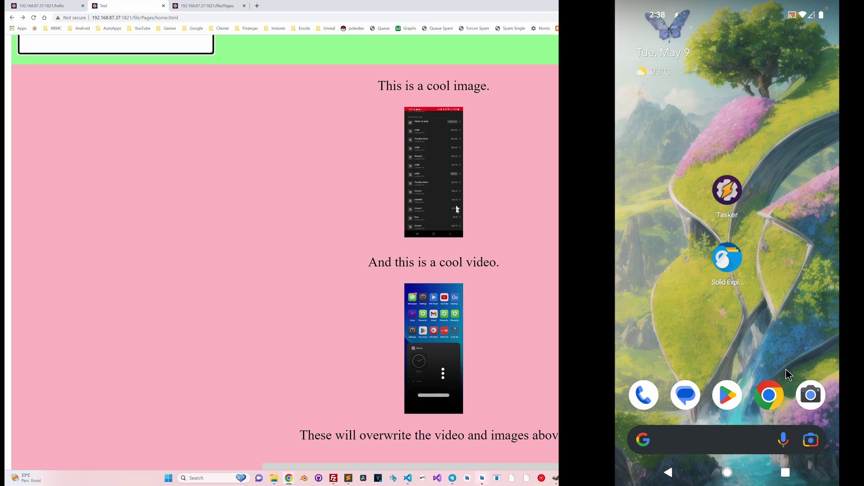
{"action": "scroll", "coordinate": [418, 341], "scroll_direction": "down", "scroll_amount": 3}
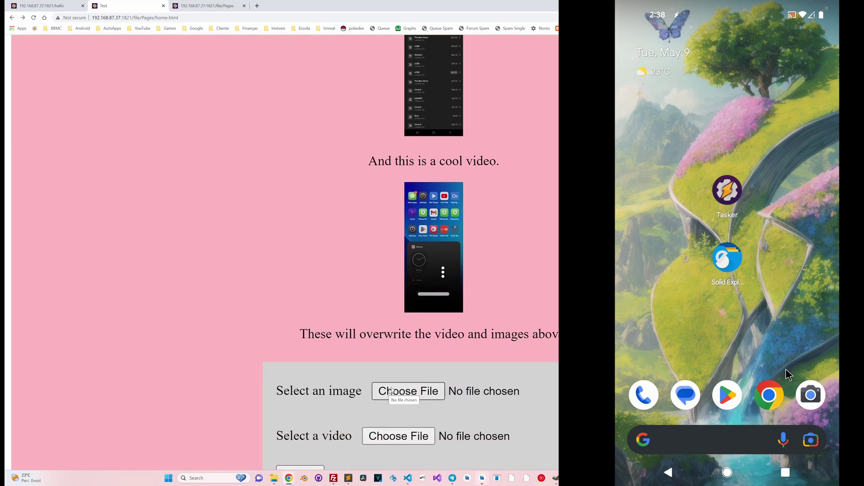
{"action": "left_click", "coordinate": [396, 392]}
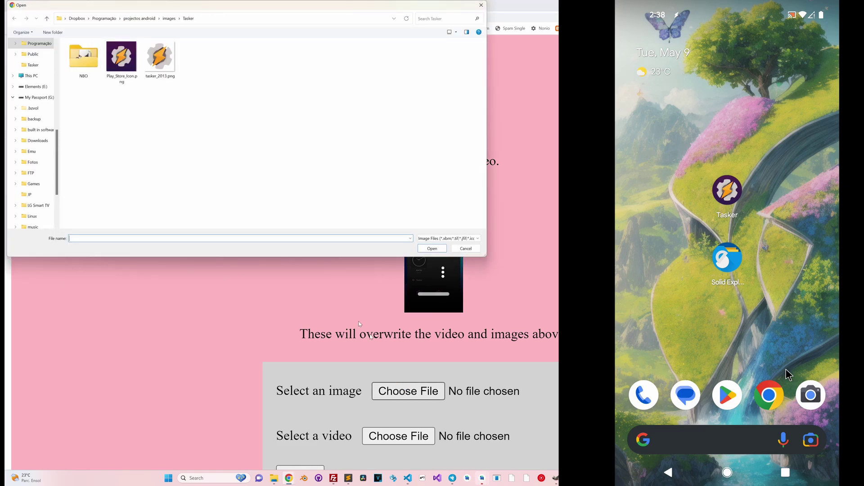
{"action": "left_click", "coordinate": [124, 68]}
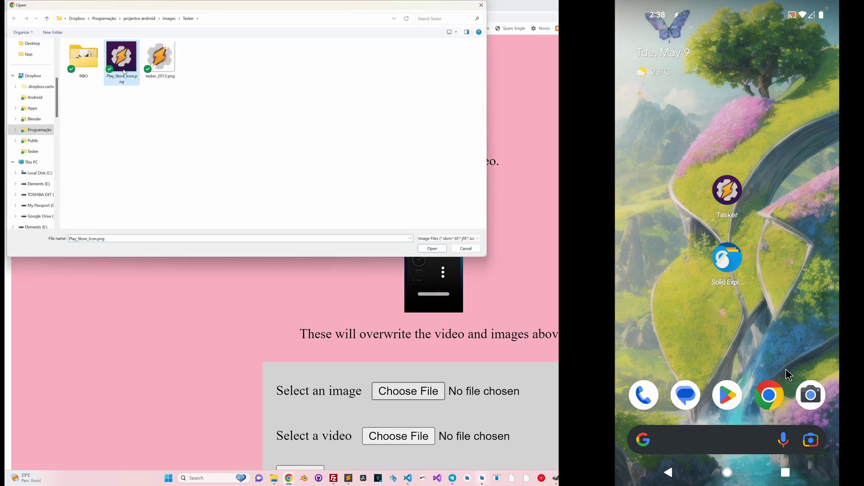
{"action": "double_click", "coordinate": [123, 70]}
{"action": "scroll", "coordinate": [252, 277], "scroll_direction": "down", "scroll_amount": 1}
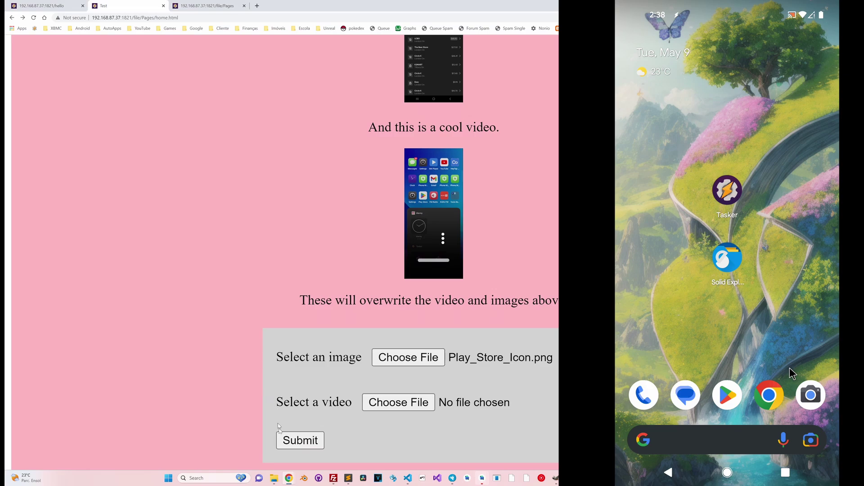
{"action": "left_click", "coordinate": [290, 440]}
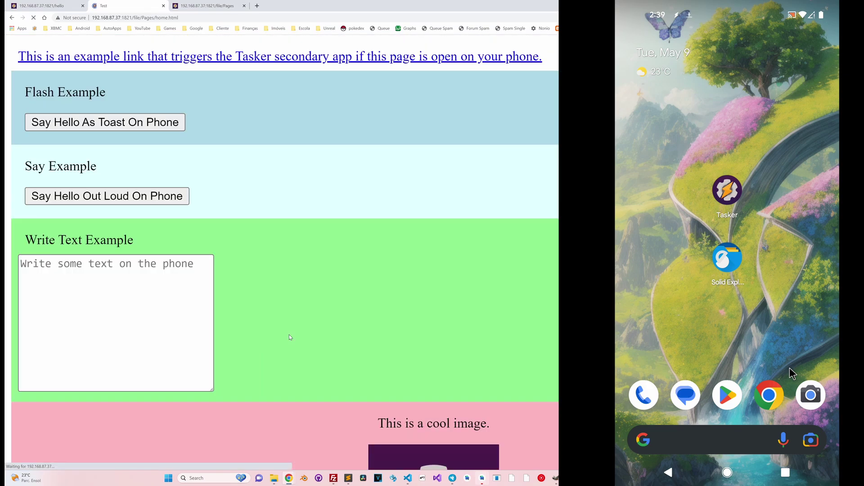
Examine the reloaded page's image and video sections, and expand the Upload Files profile to check its HTTP Request
{"action": "scroll", "coordinate": [289, 335], "scroll_direction": "down", "scroll_amount": 4}
{"action": "scroll", "coordinate": [288, 334], "scroll_direction": "down", "scroll_amount": 2}
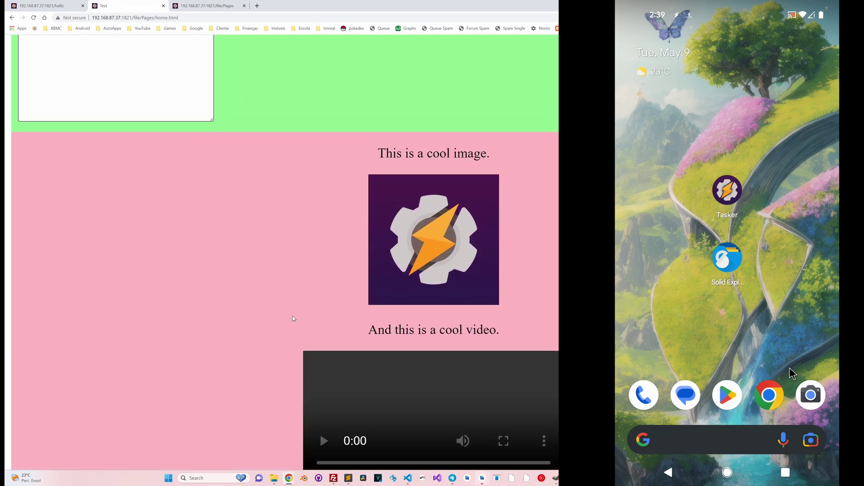
{"action": "scroll", "coordinate": [329, 306], "scroll_direction": "down", "scroll_amount": 1}
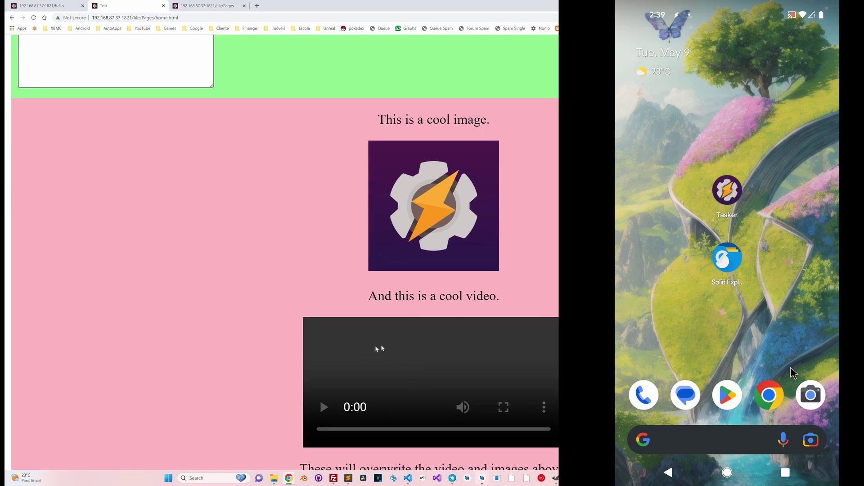
{"action": "scroll", "coordinate": [511, 414], "scroll_direction": "down", "scroll_amount": 1}
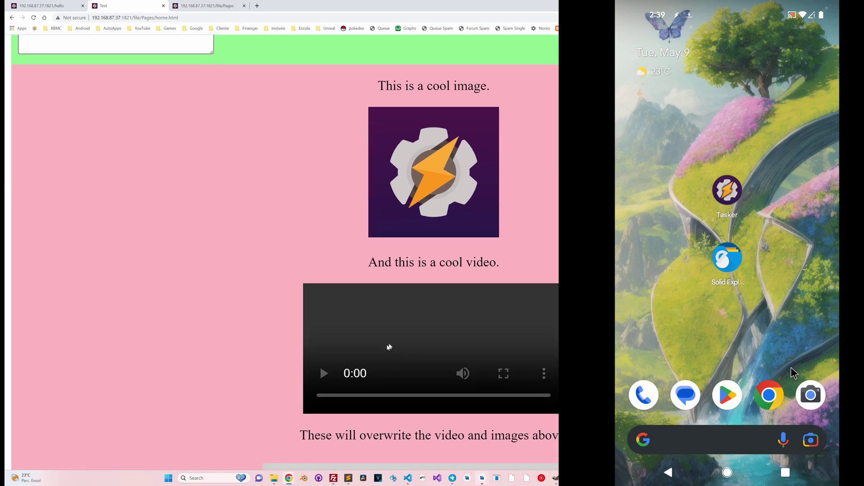
{"action": "scroll", "coordinate": [389, 345], "scroll_direction": "up", "scroll_amount": 2}
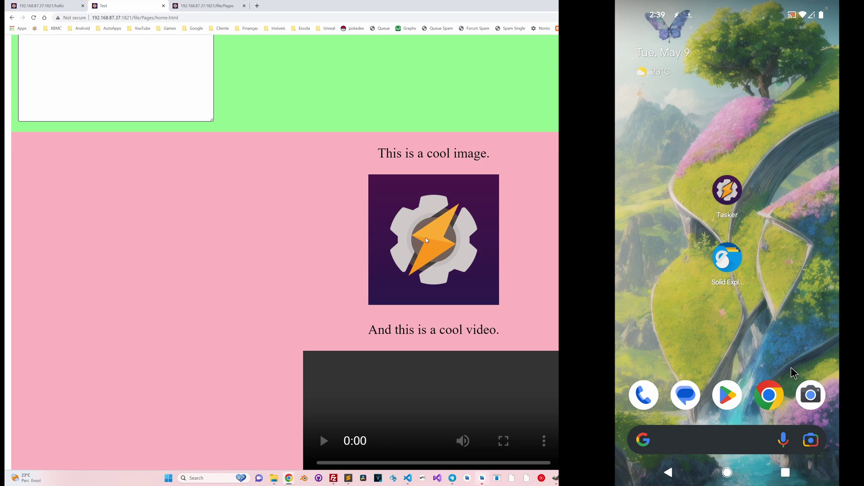
{"action": "scroll", "coordinate": [438, 258], "scroll_direction": "down", "scroll_amount": 2}
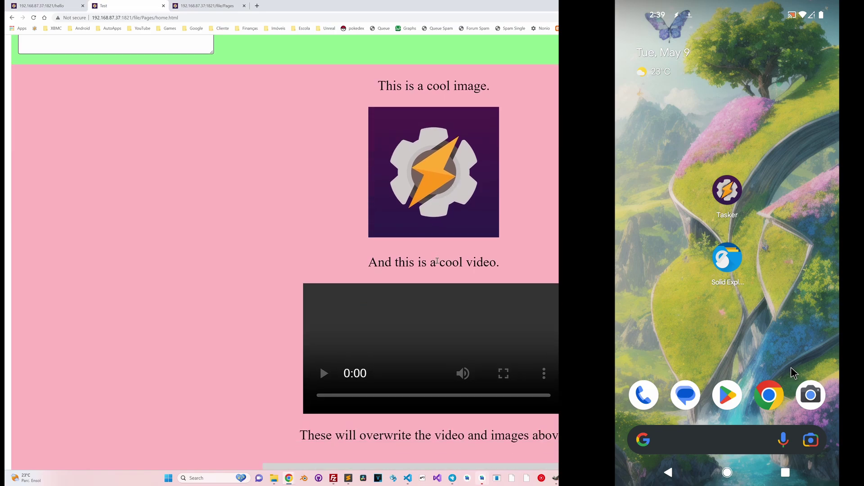
{"action": "scroll", "coordinate": [322, 317], "scroll_direction": "down", "scroll_amount": 1}
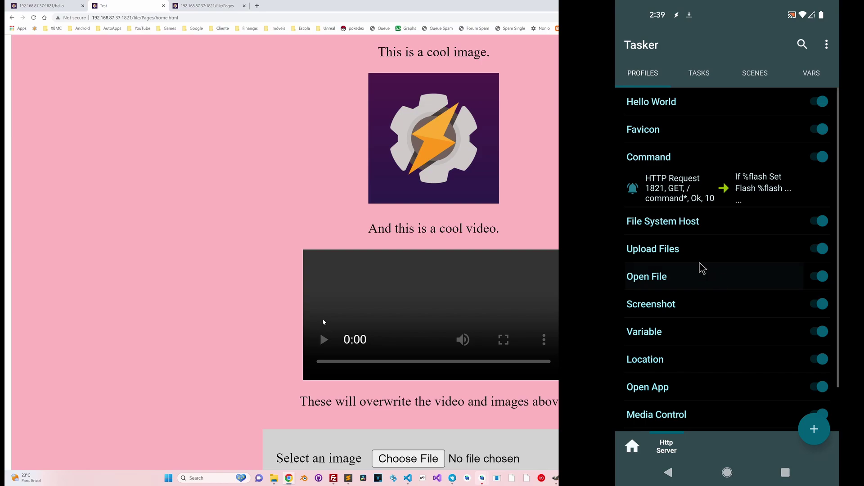
{"action": "left_click", "coordinate": [669, 252]}
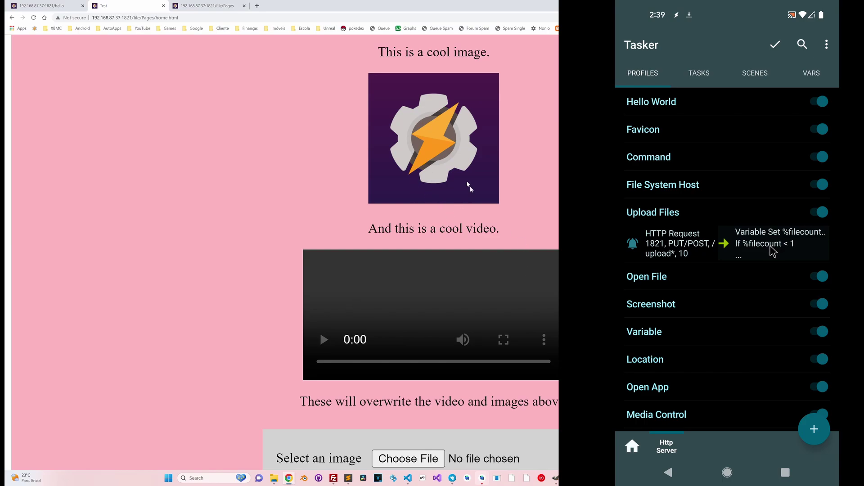
Choose an image in the "Select a file to open on your device" form and submit it to the phone
{"action": "scroll", "coordinate": [415, 200], "scroll_direction": "down", "scroll_amount": 5}
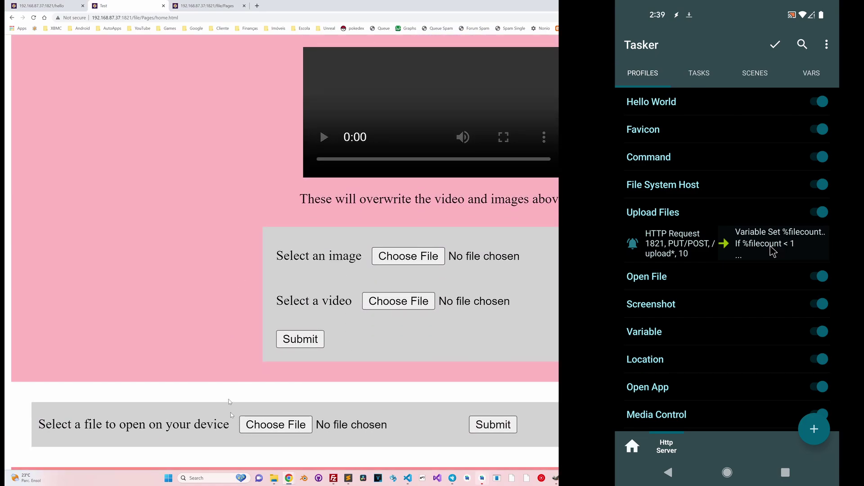
{"action": "left_click", "coordinate": [269, 432]}
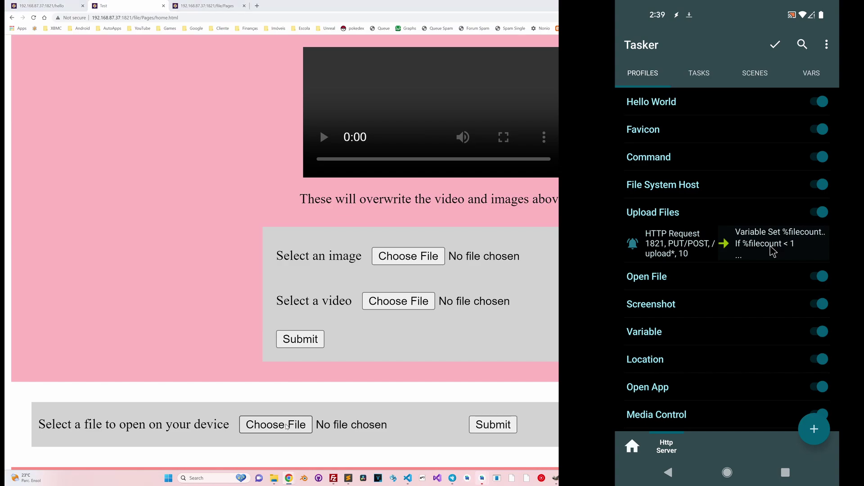
{"action": "double_click", "coordinate": [120, 55]}
{"action": "left_click", "coordinate": [493, 424]}
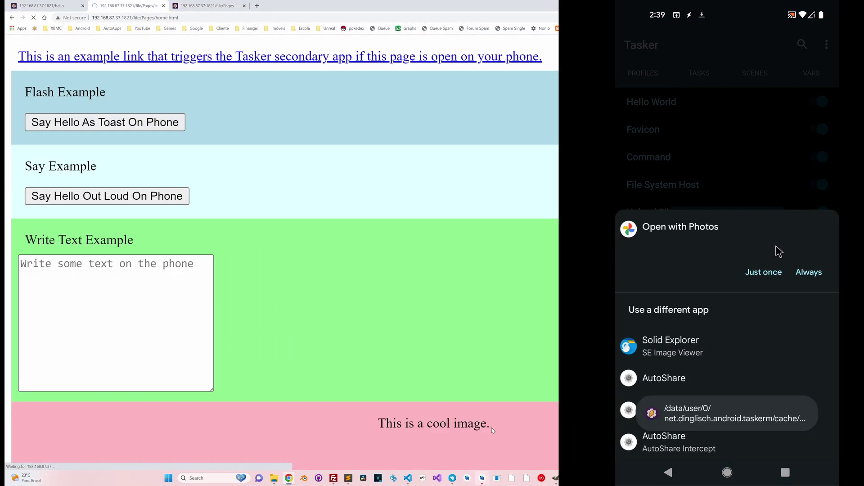
Open the received image just once with Photos, and expand the Open File profile in Tasker
{"action": "left_click", "coordinate": [765, 272]}
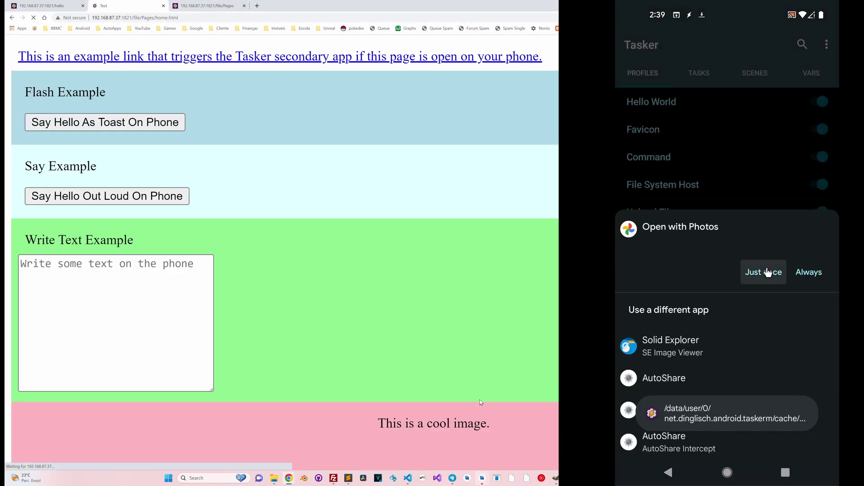
{"action": "left_click", "coordinate": [685, 478]}
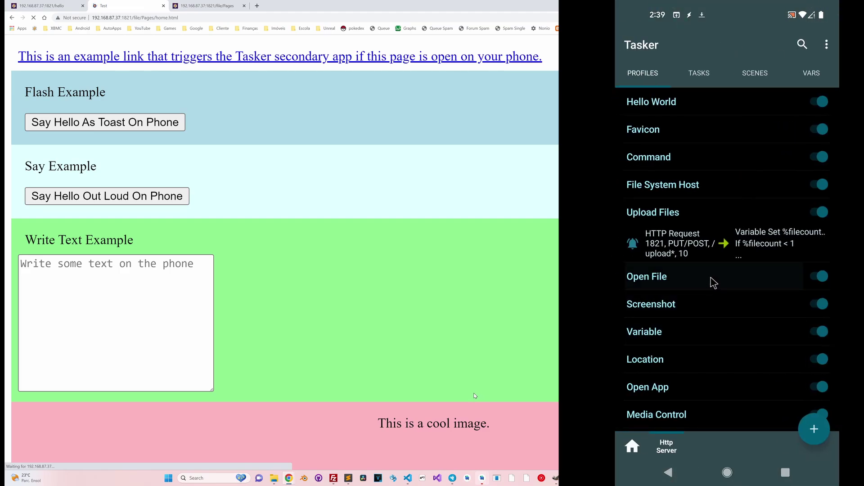
{"action": "left_click", "coordinate": [673, 284]}
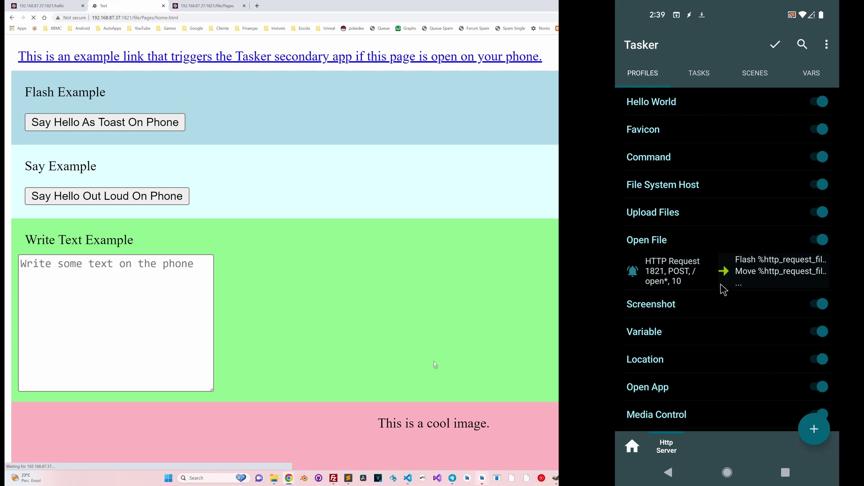
Leave Tasker for the phone's home screen and take a screenshot of it from the web page
{"action": "scroll", "coordinate": [436, 366], "scroll_direction": "down", "scroll_amount": 10}
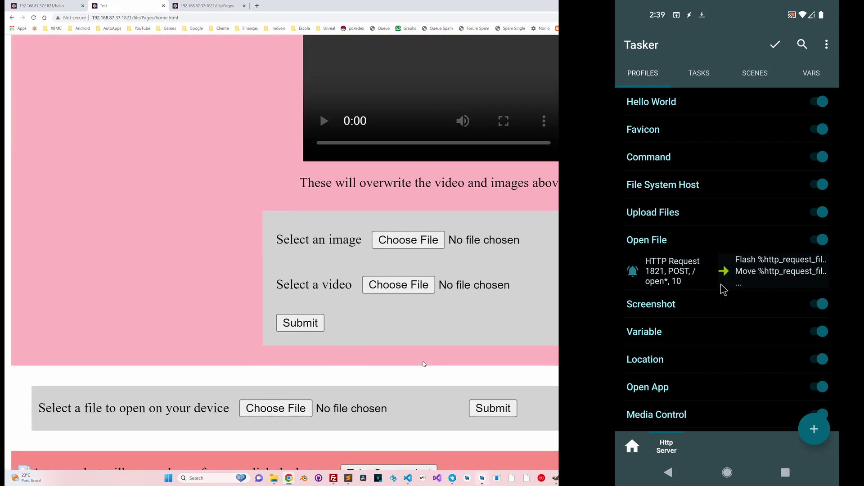
{"action": "scroll", "coordinate": [423, 364], "scroll_direction": "down", "scroll_amount": 3}
{"action": "left_click", "coordinate": [668, 473]}
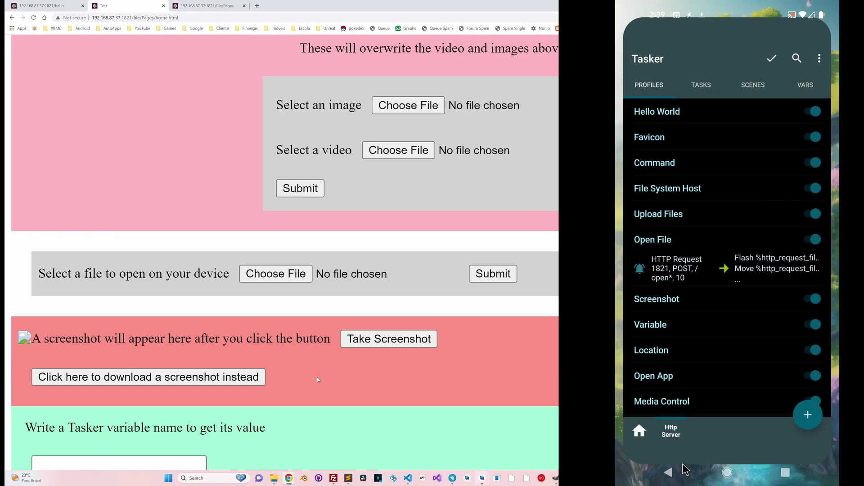
{"action": "left_click", "coordinate": [354, 344]}
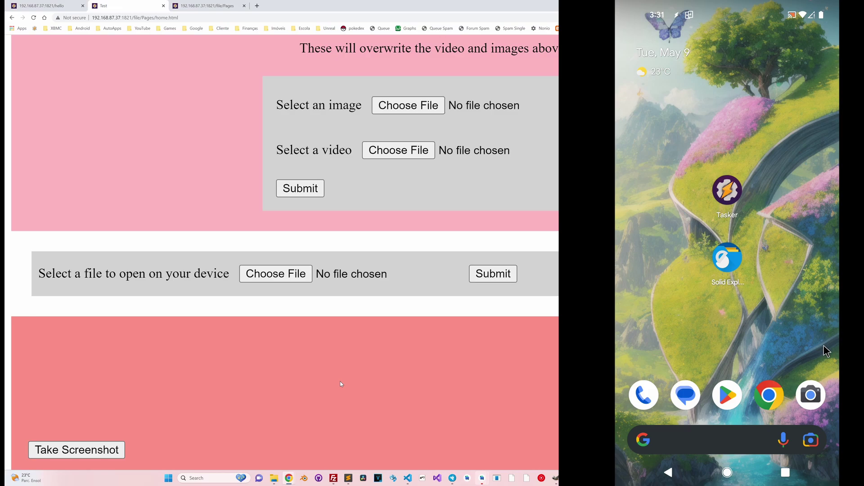
Download a phone screenshot from the web page, view the downloaded file and close it
{"action": "scroll", "coordinate": [341, 384], "scroll_direction": "down", "scroll_amount": 2}
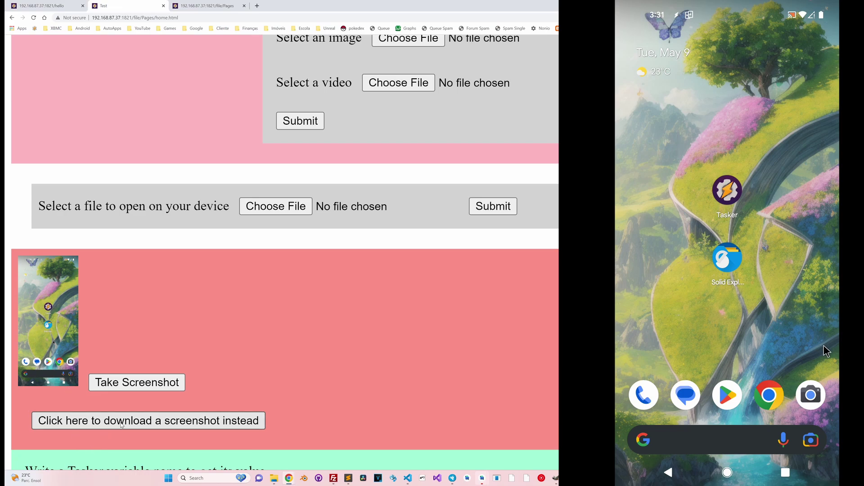
{"action": "left_click", "coordinate": [165, 423]}
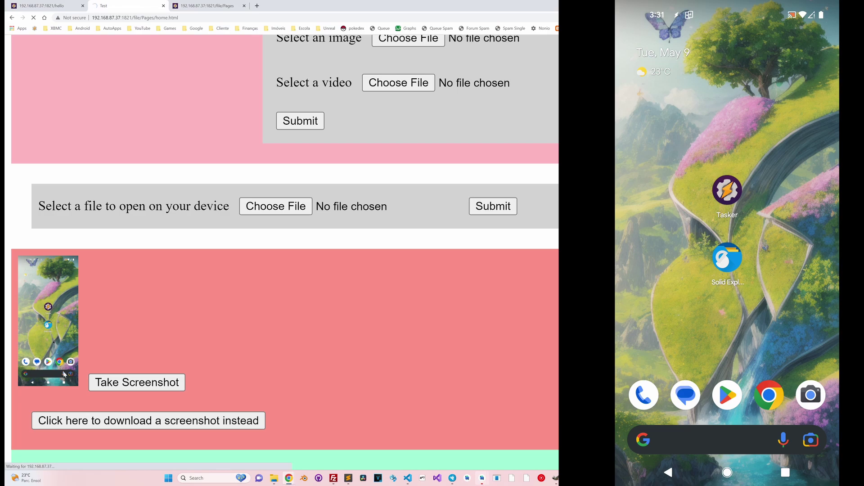
{"action": "left_click", "coordinate": [52, 463]}
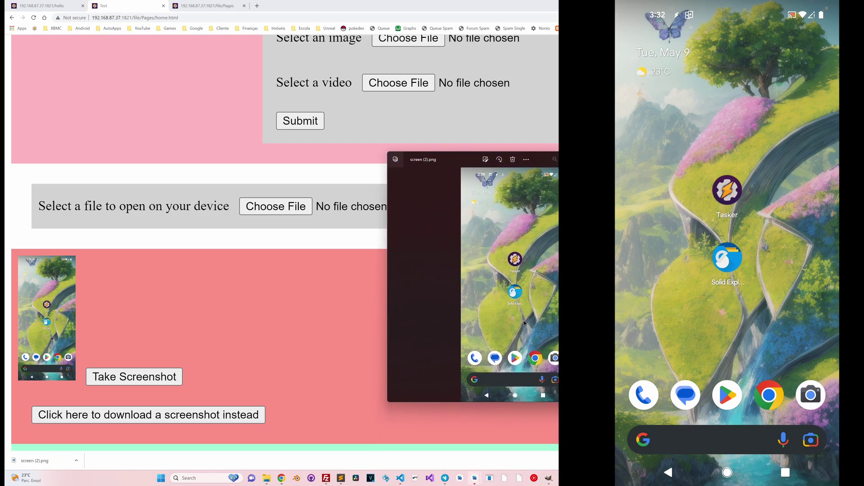
{"action": "key", "text": "alt+F4"}
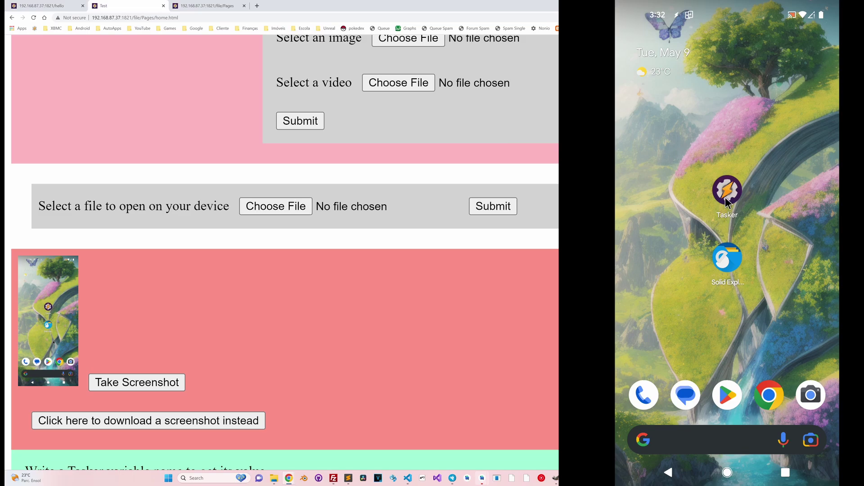
Open the Screenshot profile's task in Tasker and examine the file settings of the HTTP Response used when %download is set
{"action": "left_click", "coordinate": [726, 199]}
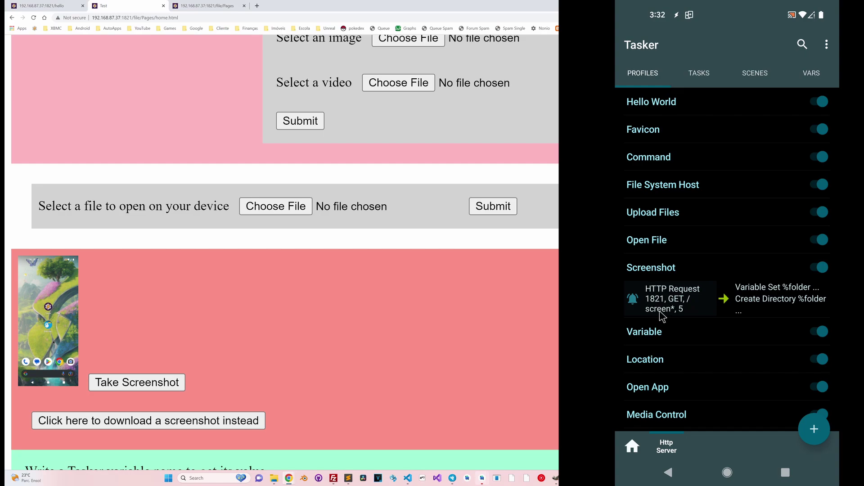
{"action": "left_click", "coordinate": [783, 299]}
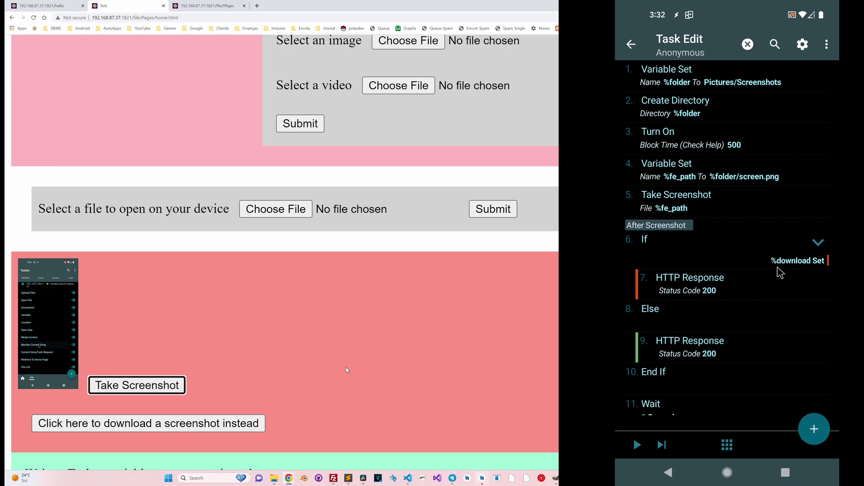
{"action": "left_click", "coordinate": [739, 283]}
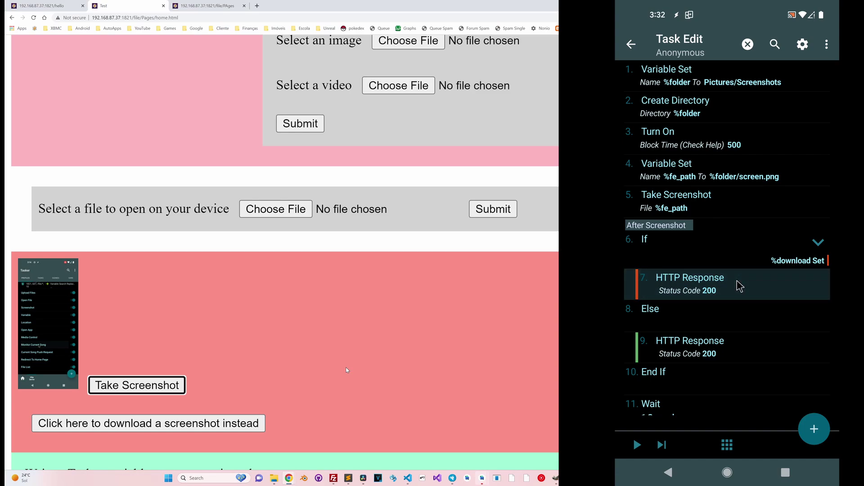
{"action": "scroll", "coordinate": [734, 288], "scroll_direction": "down", "scroll_amount": 1}
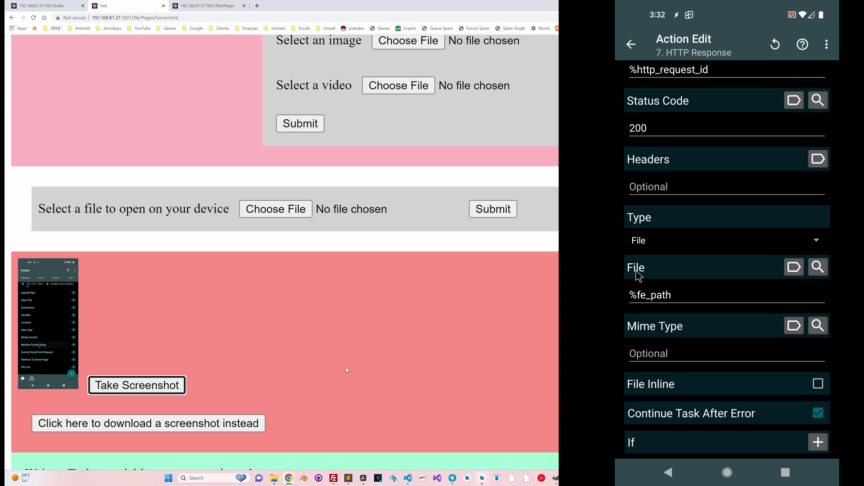
{"action": "scroll", "coordinate": [684, 363], "scroll_direction": "down", "scroll_amount": 1}
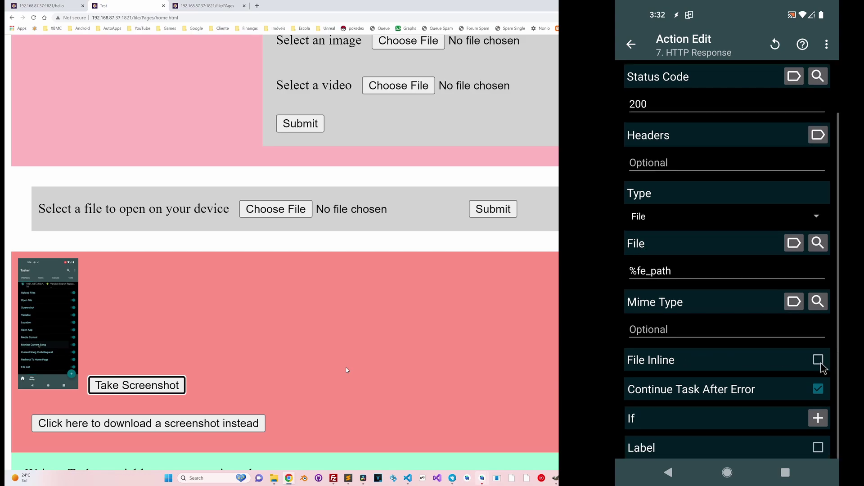
{"action": "left_click", "coordinate": [668, 472]}
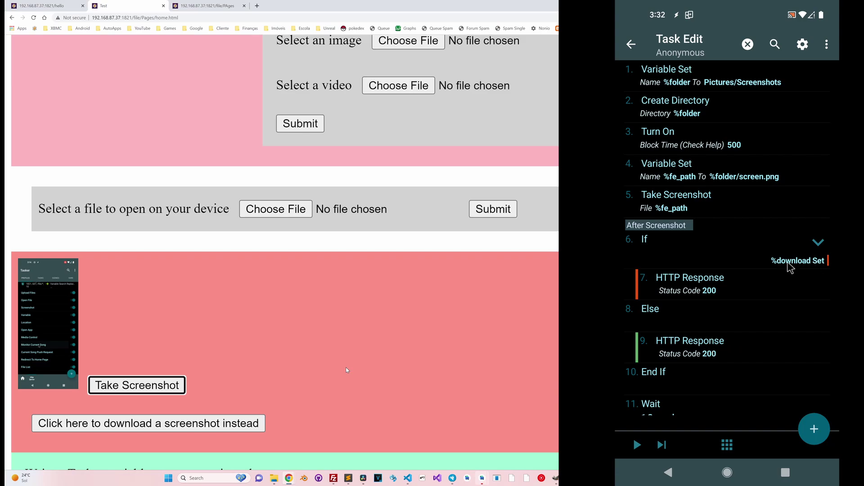
Examine the File Inline option of the HTTP Response in the Screenshot task's Else branch, and return to the profile list
{"action": "left_click", "coordinate": [737, 362]}
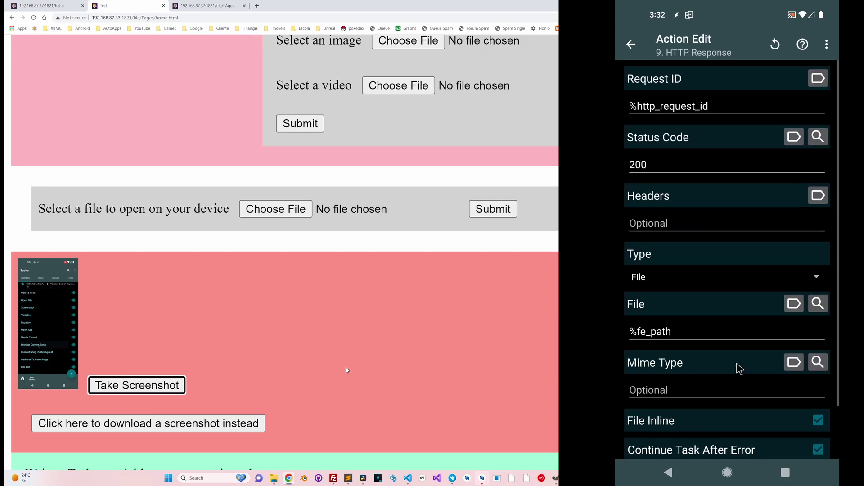
{"action": "scroll", "coordinate": [736, 366], "scroll_direction": "down", "scroll_amount": 3}
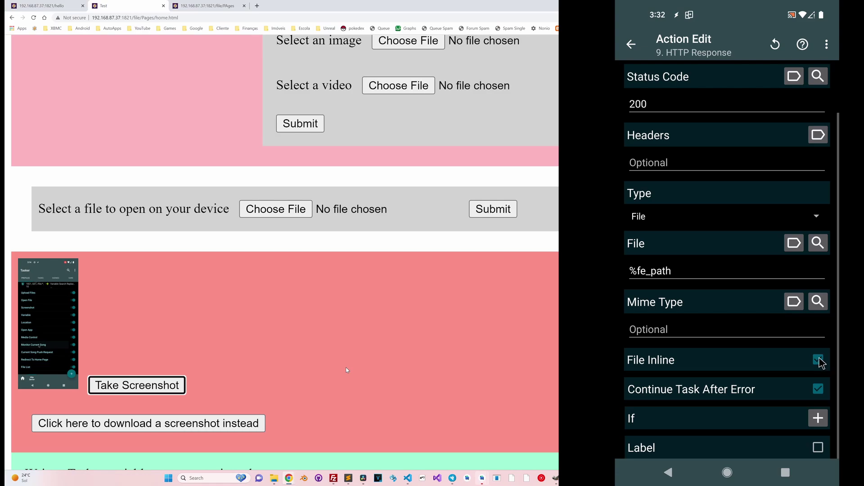
{"action": "left_click", "coordinate": [674, 475]}
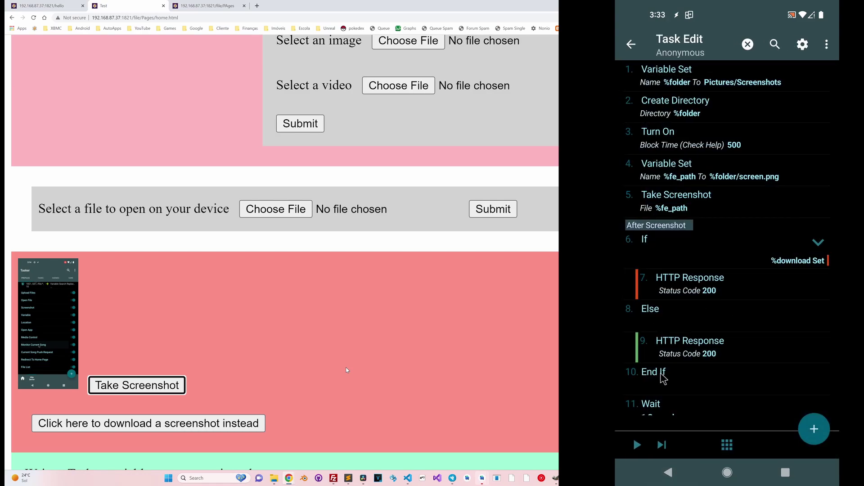
{"action": "left_click", "coordinate": [668, 471]}
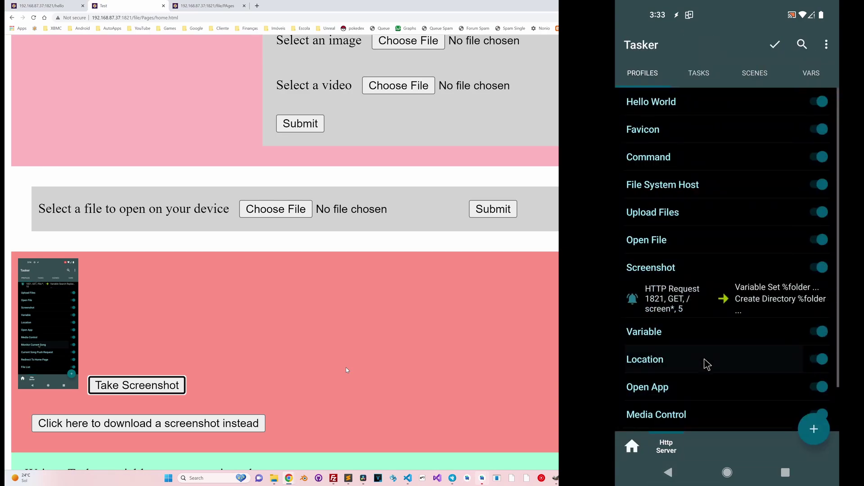
Look at the Variable profile and Tasker's variable list, and request the value of %LastMusicApp through the web page
{"action": "left_click", "coordinate": [709, 335]}
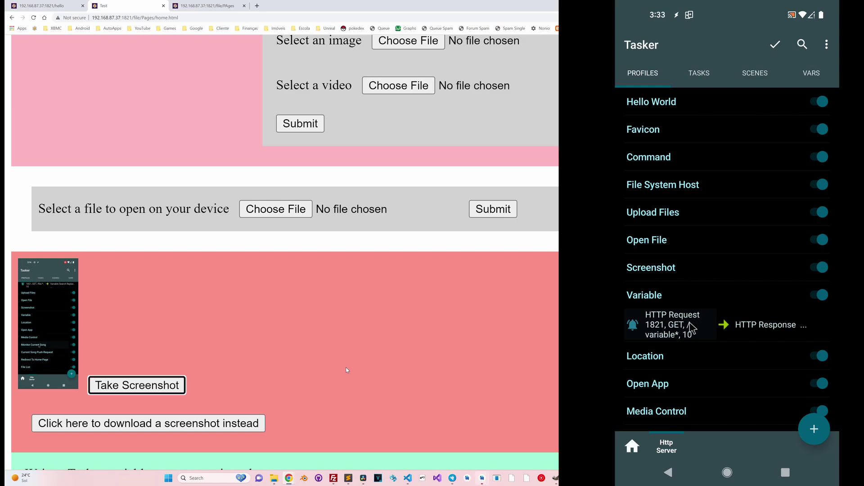
{"action": "scroll", "coordinate": [347, 370], "scroll_direction": "down", "scroll_amount": 3}
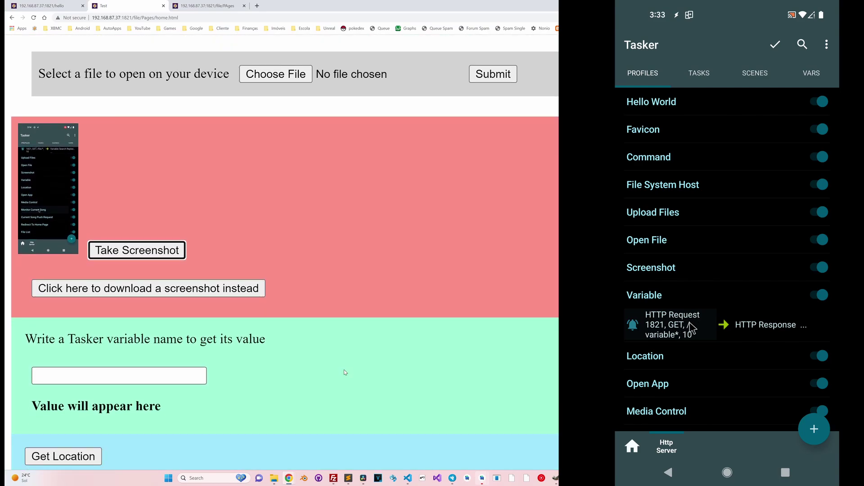
{"action": "left_click", "coordinate": [143, 374]}
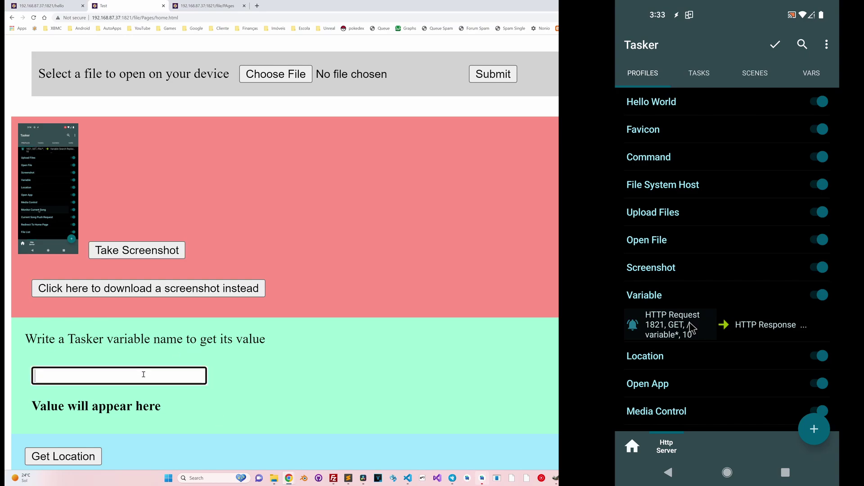
{"action": "left_click", "coordinate": [805, 75]}
{"action": "left_click", "coordinate": [760, 120]}
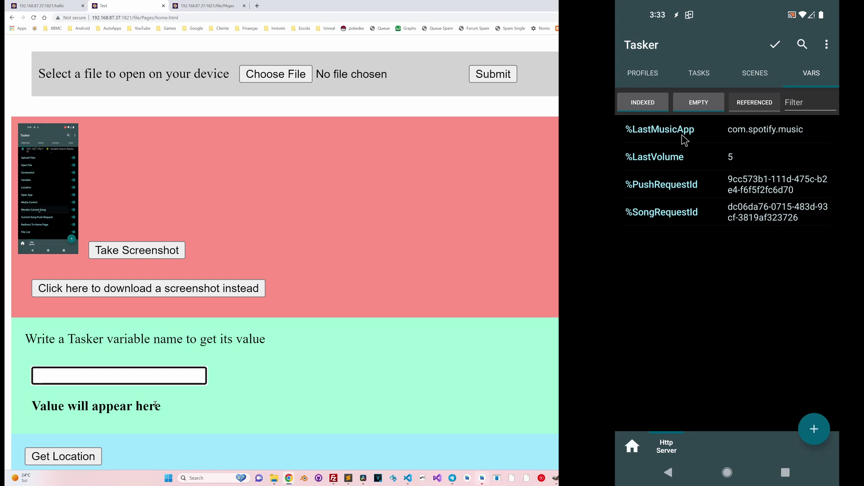
{"action": "type", "text": "LastMusicApp"}
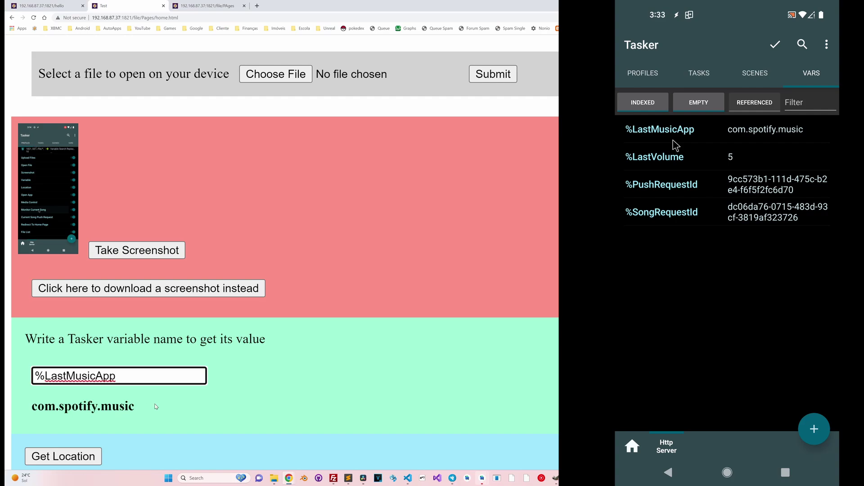
{"action": "left_click_drag", "start_coordinate": [146, 415], "coordinate": [34, 405]}
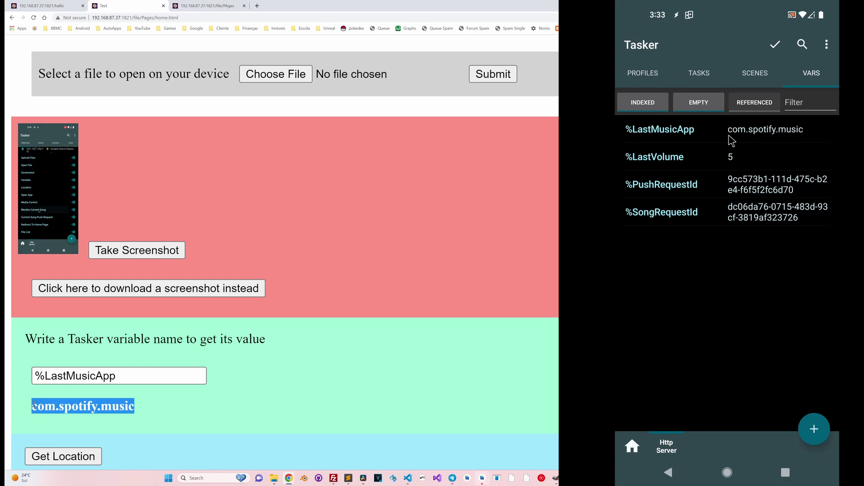
Examine the body of the HTTP Response action in the Variable profile's task, and return to the profile list
{"action": "key", "text": "Escape"}
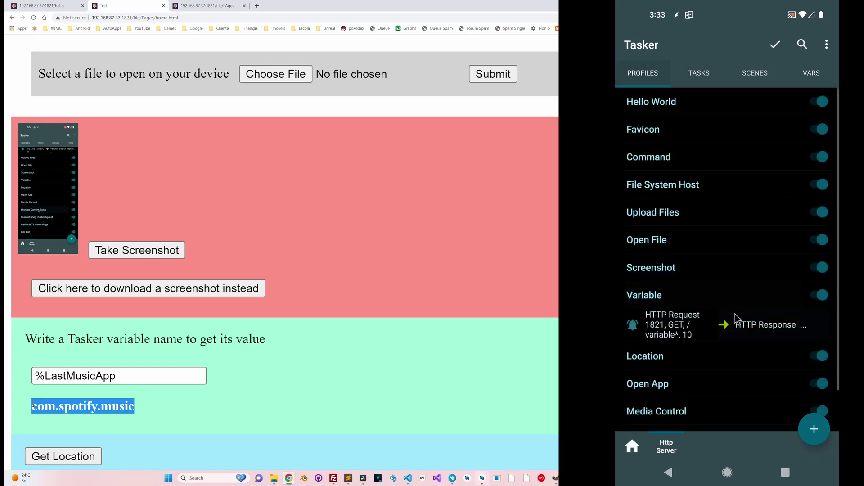
{"action": "left_click", "coordinate": [740, 321]}
{"action": "left_click", "coordinate": [673, 79]}
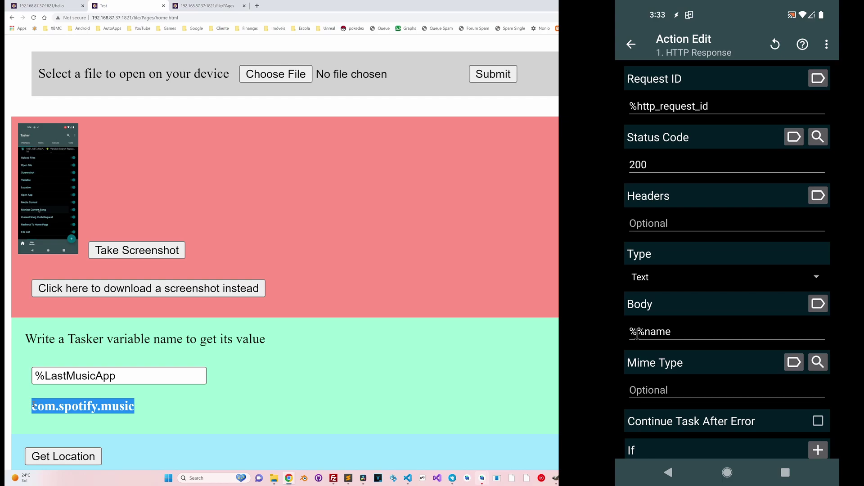
{"action": "left_click", "coordinate": [670, 481]}
{"action": "left_click", "coordinate": [668, 472]}
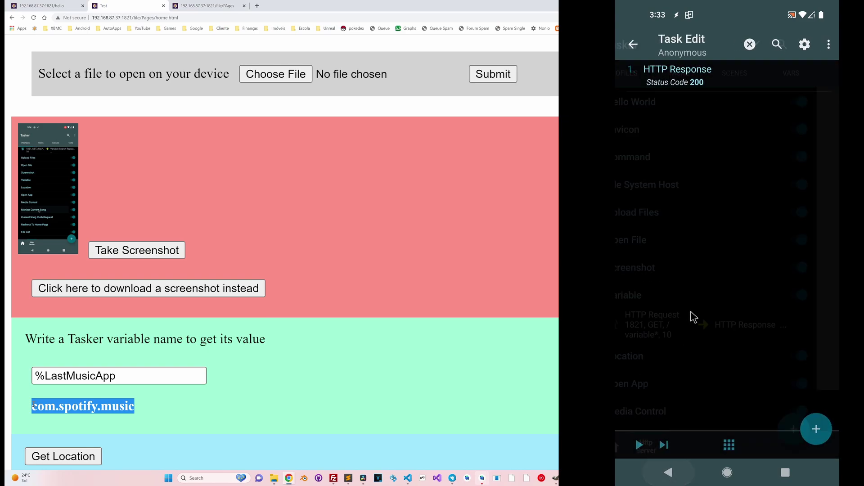
Expand the Location profile to view its HTTP Request, and find the matching Get Location section on the web page
{"action": "scroll", "coordinate": [684, 305], "scroll_direction": "down", "scroll_amount": 2}
{"action": "left_click", "coordinate": [675, 293]}
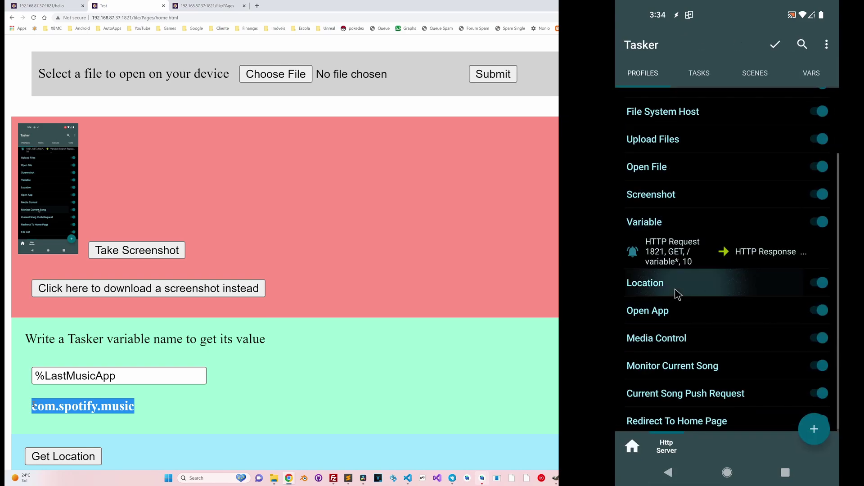
{"action": "scroll", "coordinate": [105, 395], "scroll_direction": "down", "scroll_amount": 3}
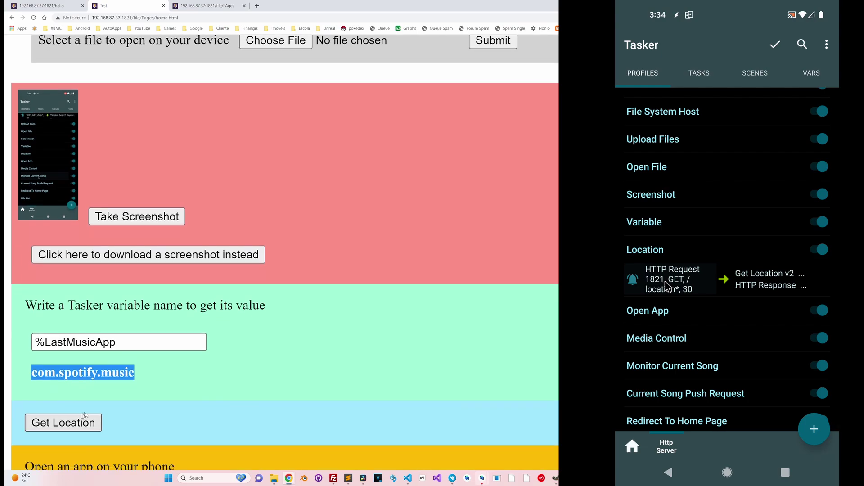
{"action": "scroll", "coordinate": [105, 395], "scroll_direction": "down", "scroll_amount": 1}
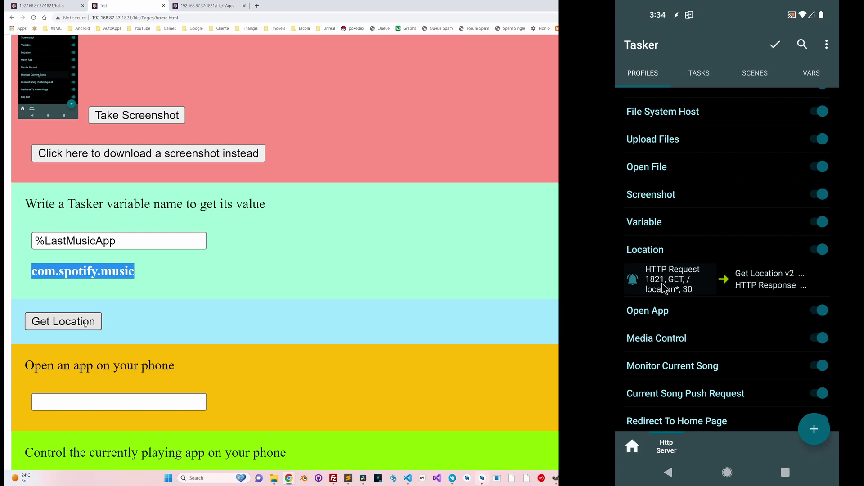
Examine the Redirect type and URL of the HTTP Response in the Location profile's task, and return to the profile list
{"action": "left_click", "coordinate": [749, 279]}
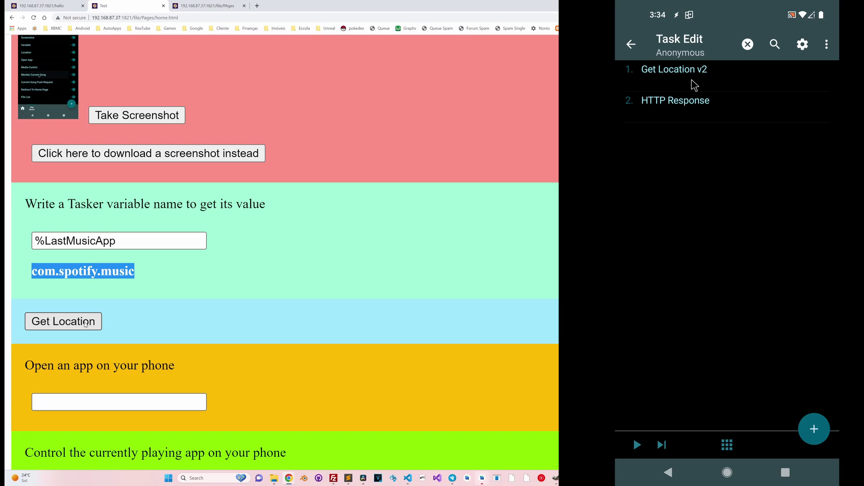
{"action": "left_click", "coordinate": [684, 107]}
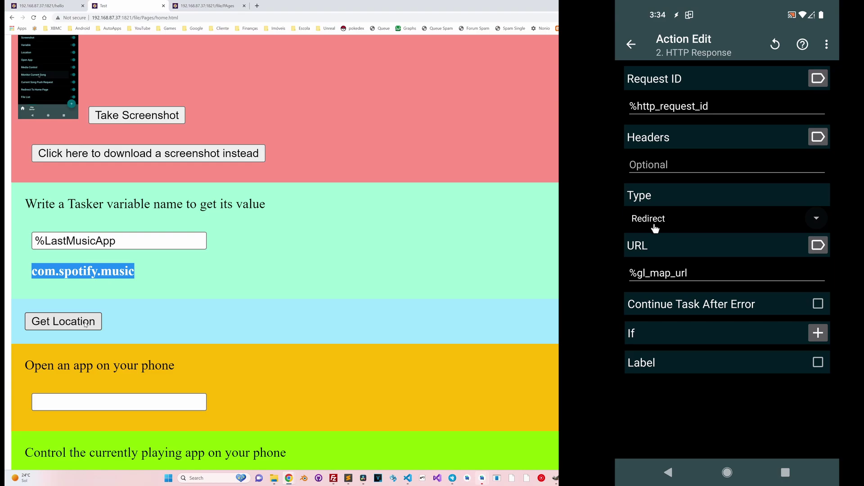
{"action": "left_click", "coordinate": [711, 268]}
{"action": "right_click", "coordinate": [707, 252]}
{"action": "right_click", "coordinate": [693, 180]}
{"action": "right_click", "coordinate": [690, 112]}
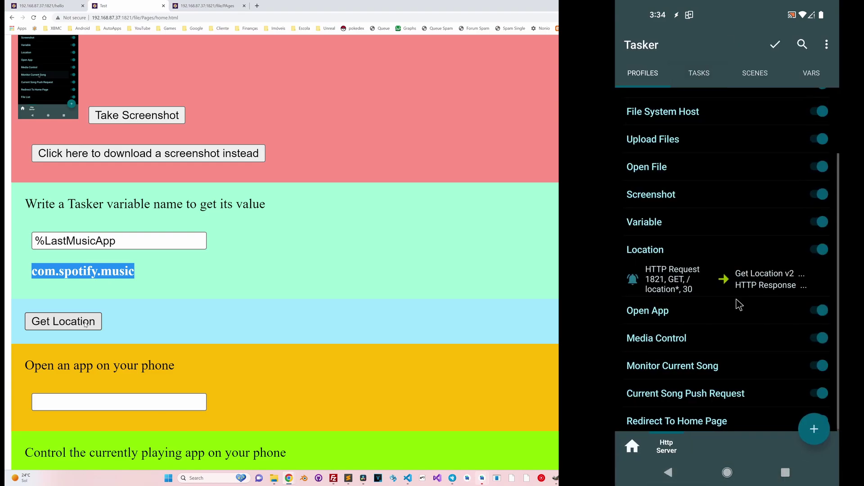
View the action list of the Location profile's task and return to the profile list
{"action": "left_click", "coordinate": [747, 288]}
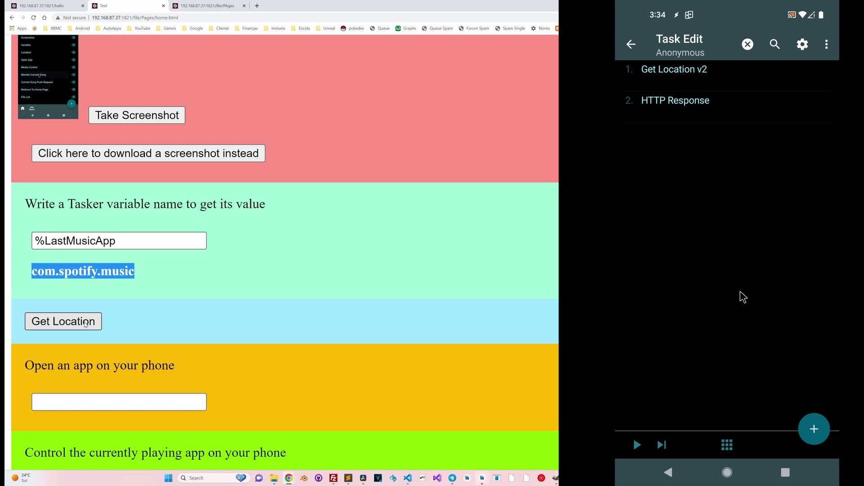
{"action": "left_click", "coordinate": [680, 477]}
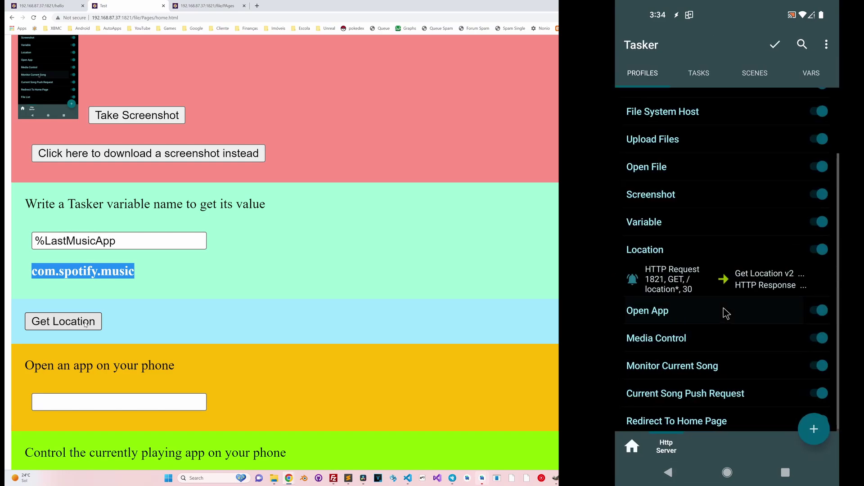
Expand the Open App profile to view its HTTP Request, and open Spotify on the phone through the web page
{"action": "scroll", "coordinate": [90, 328], "scroll_direction": "down", "scroll_amount": 3}
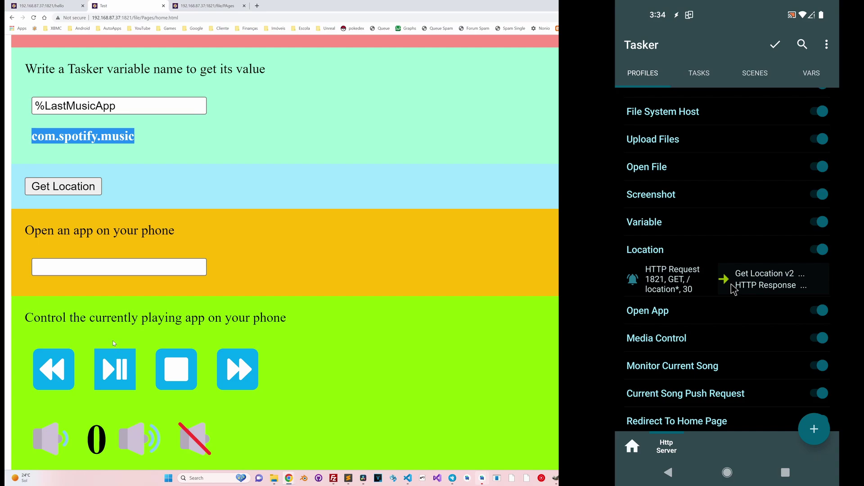
{"action": "scroll", "coordinate": [112, 340], "scroll_direction": "up", "scroll_amount": 1}
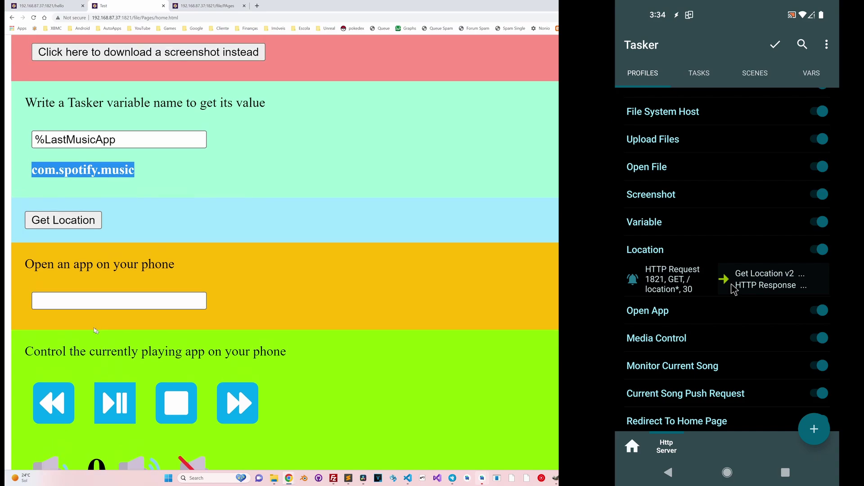
{"action": "left_click", "coordinate": [106, 306]}
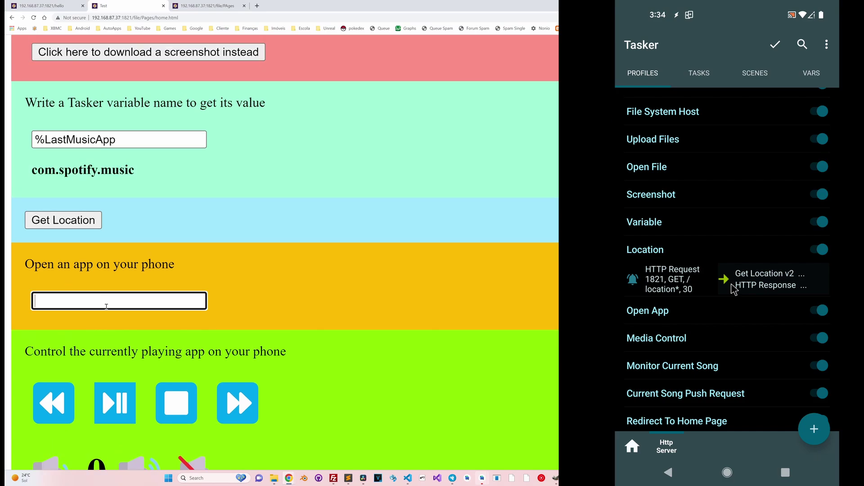
{"action": "left_click", "coordinate": [660, 313]}
{"action": "left_click", "coordinate": [662, 287]}
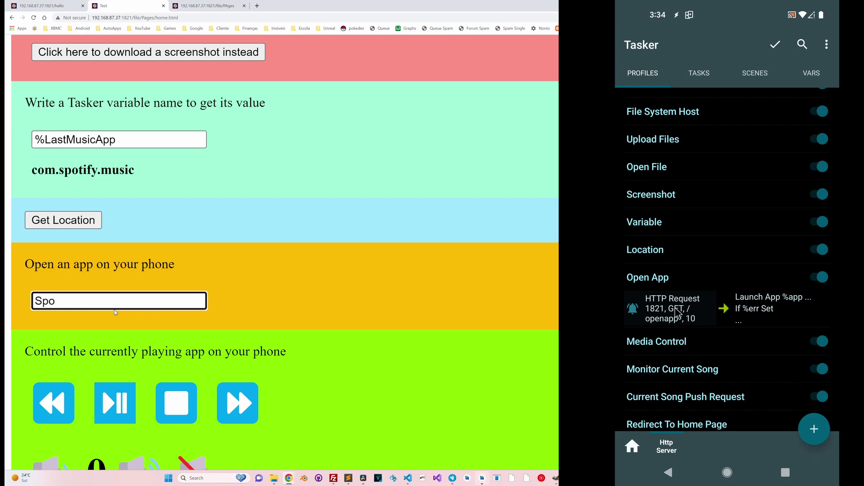
{"action": "key", "text": "Return"}
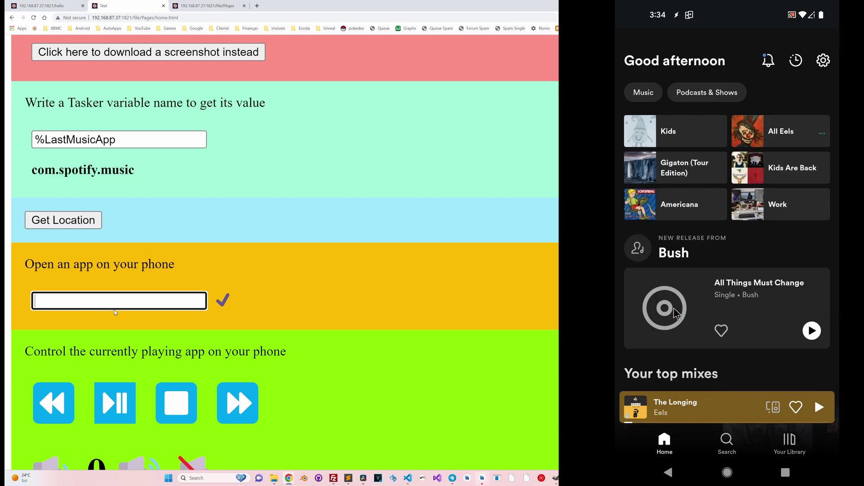
Reload the web page and start music playback on the phone with the page's media controls
{"action": "scroll", "coordinate": [126, 324], "scroll_direction": "down", "scroll_amount": 2}
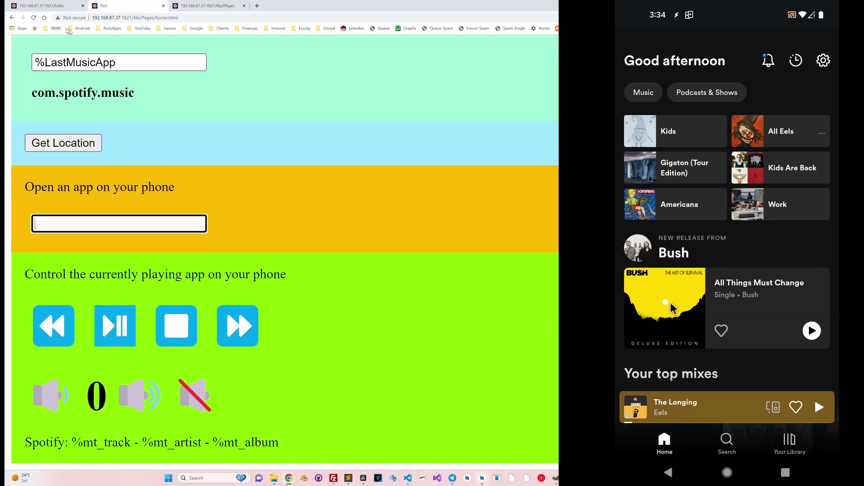
{"action": "left_click", "coordinate": [33, 18]}
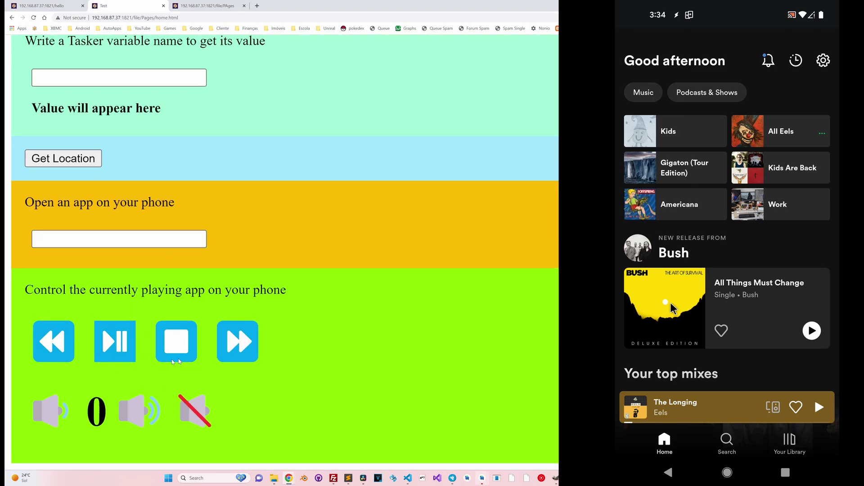
{"action": "left_click", "coordinate": [119, 349]}
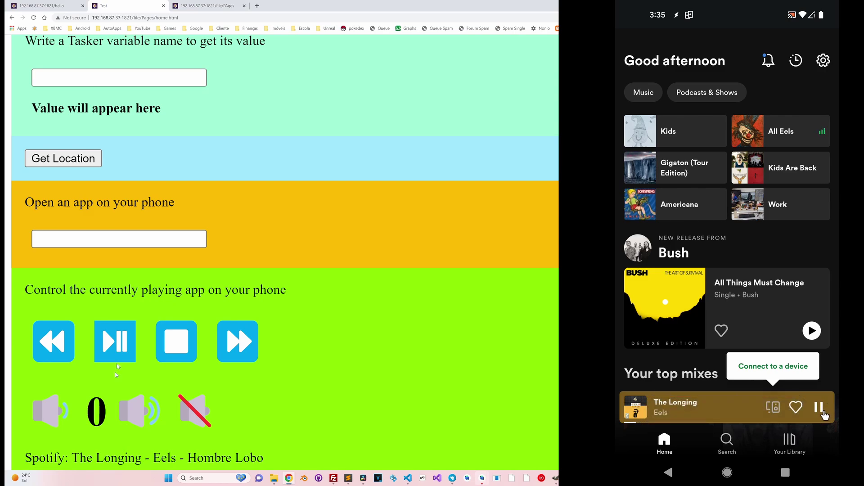
Examine the track, artist and album in the current song line at the end of the web page
{"action": "scroll", "coordinate": [120, 360], "scroll_direction": "down", "scroll_amount": 1}
{"action": "left_click_drag", "start_coordinate": [24, 445], "coordinate": [141, 448]}
{"action": "double_click", "coordinate": [164, 442]}
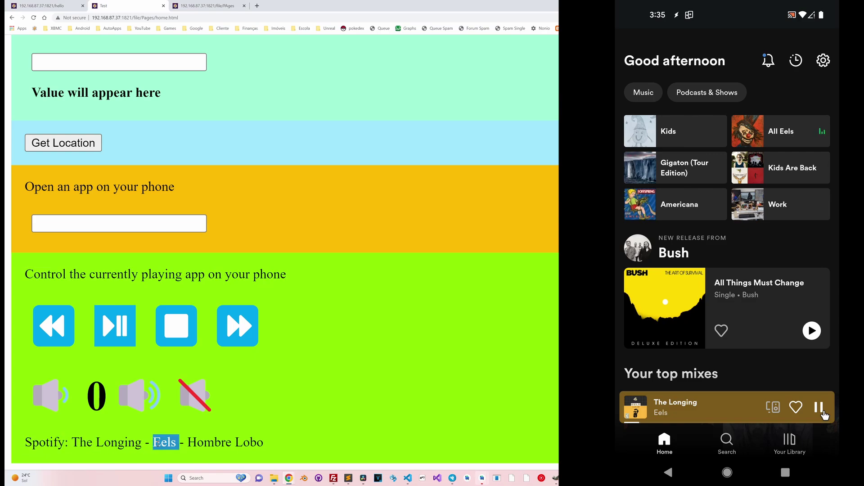
{"action": "double_click", "coordinate": [209, 443]}
{"action": "left_click_drag", "start_coordinate": [209, 443], "coordinate": [258, 443]}
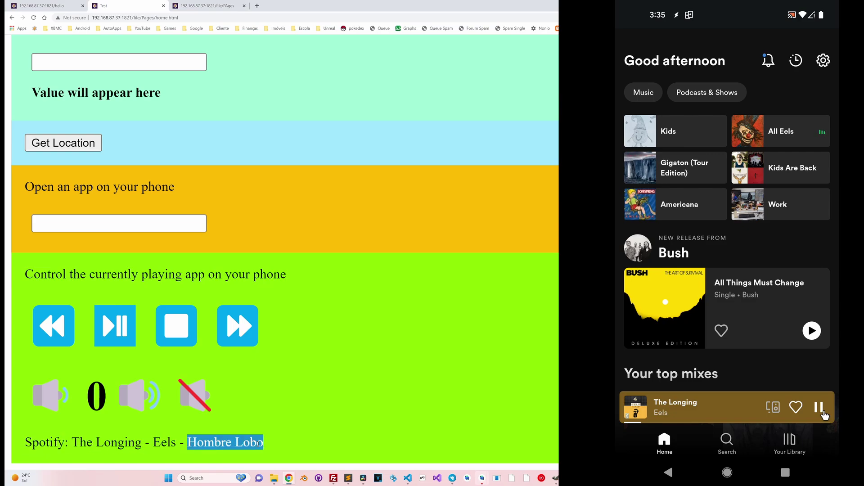
{"action": "left_click", "coordinate": [257, 444]}
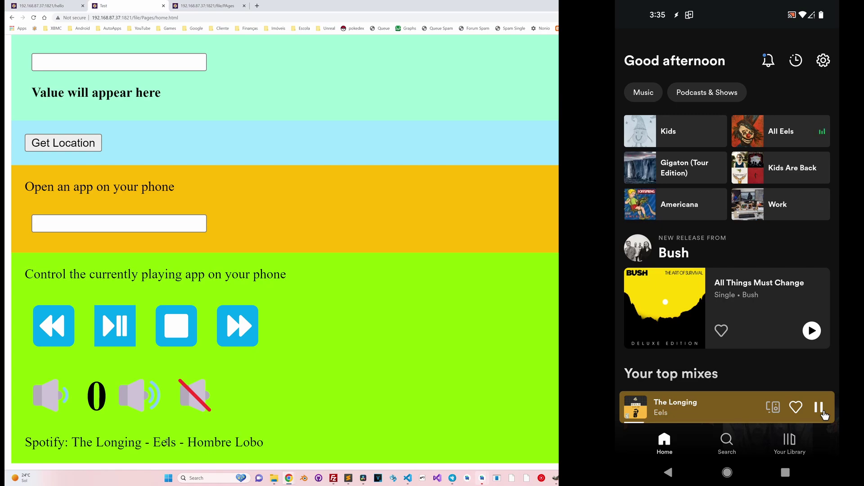
Raise the phone's volume two steps and lower it two steps from the web page, and skip to the following track
{"action": "left_click", "coordinate": [136, 407]}
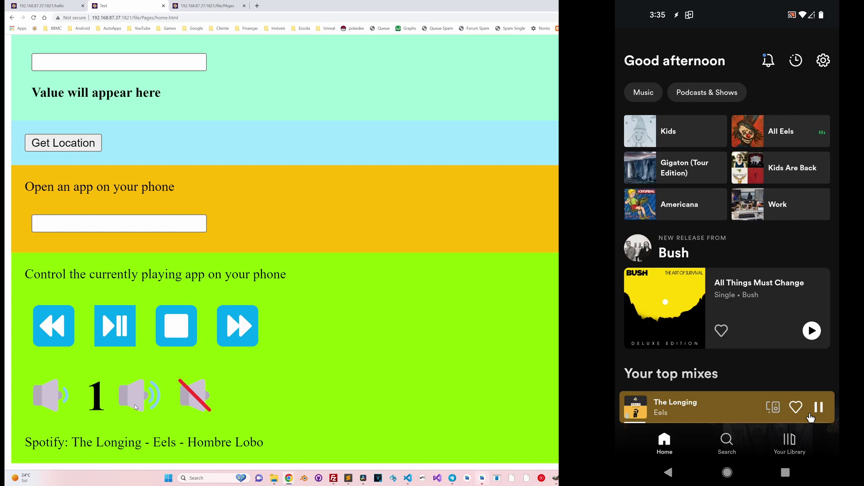
{"action": "left_click", "coordinate": [136, 408]}
{"action": "left_click", "coordinate": [45, 403]}
{"action": "left_click", "coordinate": [45, 401]}
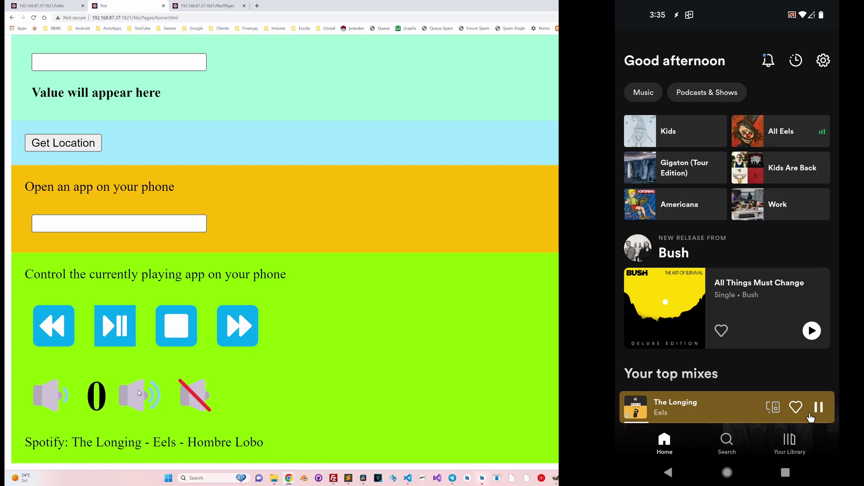
{"action": "left_click", "coordinate": [226, 331]}
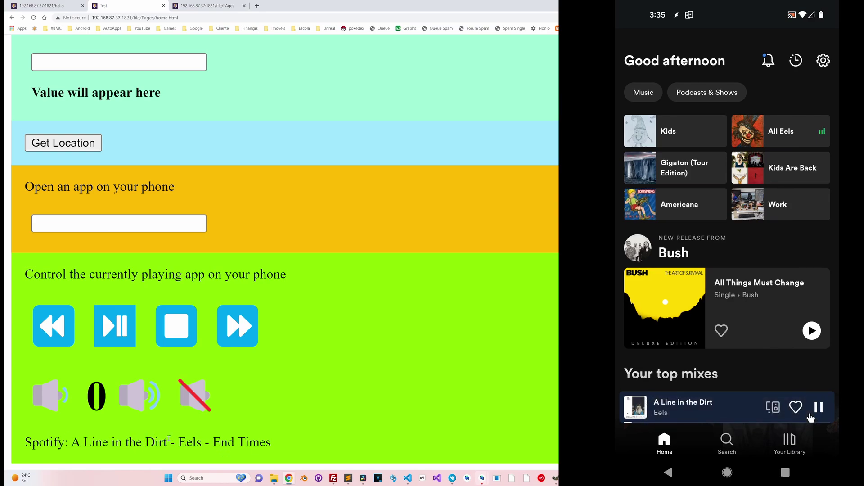
Return the phone to Tasker and expand the Monitor Current Song profile to view its Music Track Changed event
{"action": "left_click", "coordinate": [670, 473]}
{"action": "scroll", "coordinate": [707, 328], "scroll_direction": "down", "scroll_amount": 1}
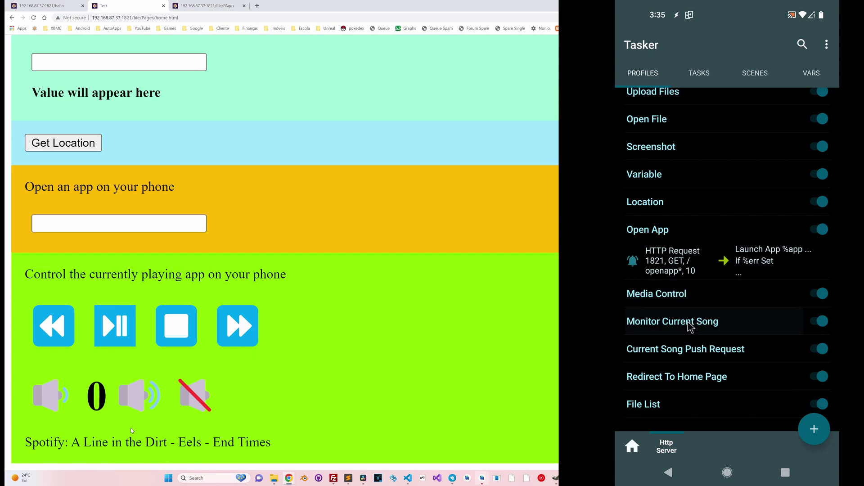
{"action": "left_click", "coordinate": [666, 331]}
{"action": "left_click", "coordinate": [666, 332]}
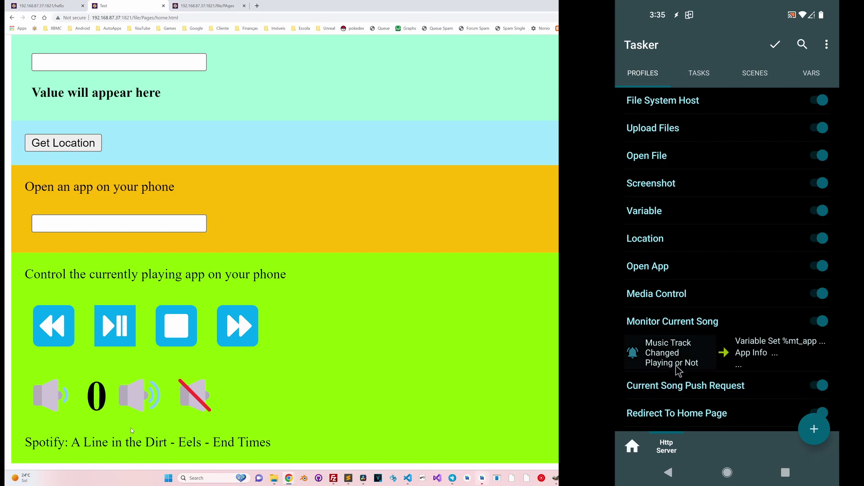
Examine the Variable Set action in the Current Song Push Request profile's task, and check %SongRequestId in the variable list
{"action": "scroll", "coordinate": [678, 382], "scroll_direction": "down", "scroll_amount": 1}
{"action": "left_click", "coordinate": [679, 351]}
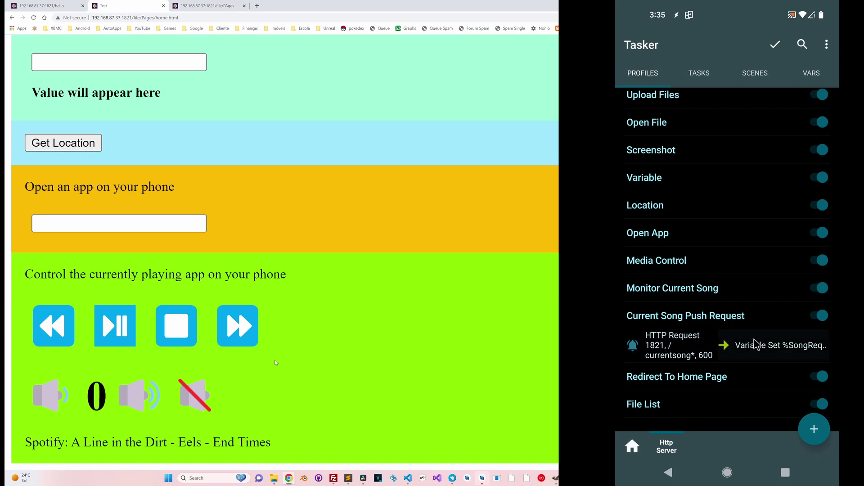
{"action": "left_click", "coordinate": [790, 346]}
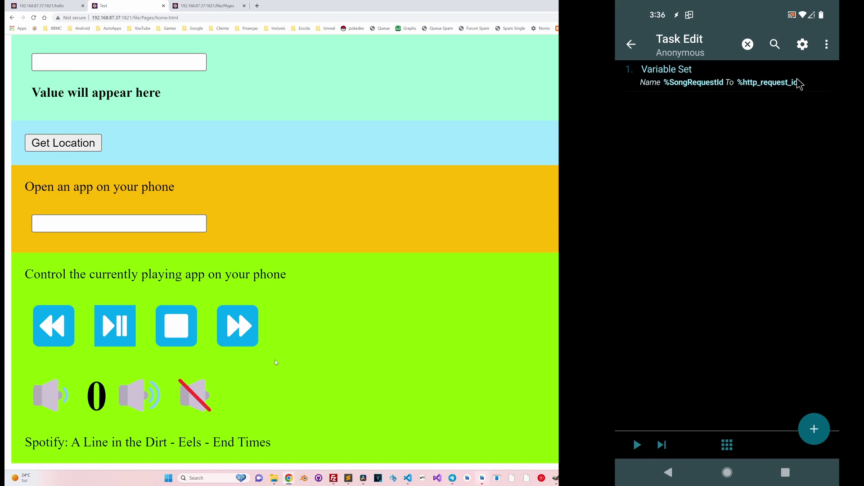
{"action": "left_click", "coordinate": [671, 471]}
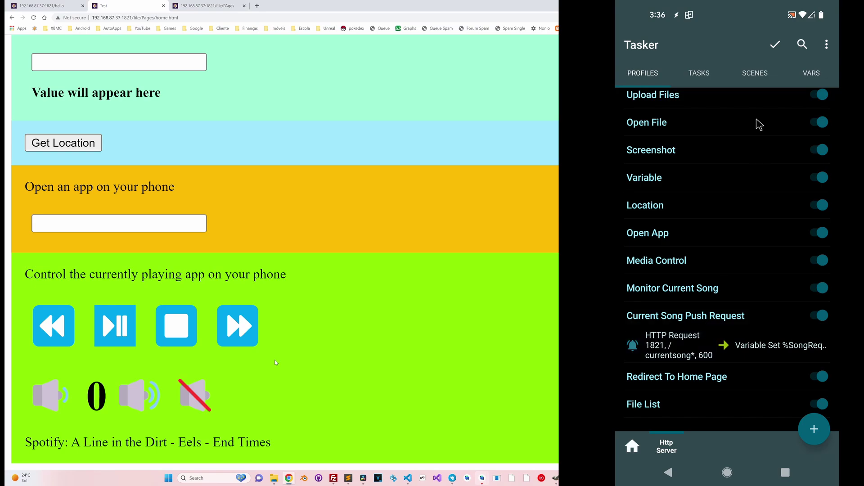
{"action": "left_click", "coordinate": [799, 79]}
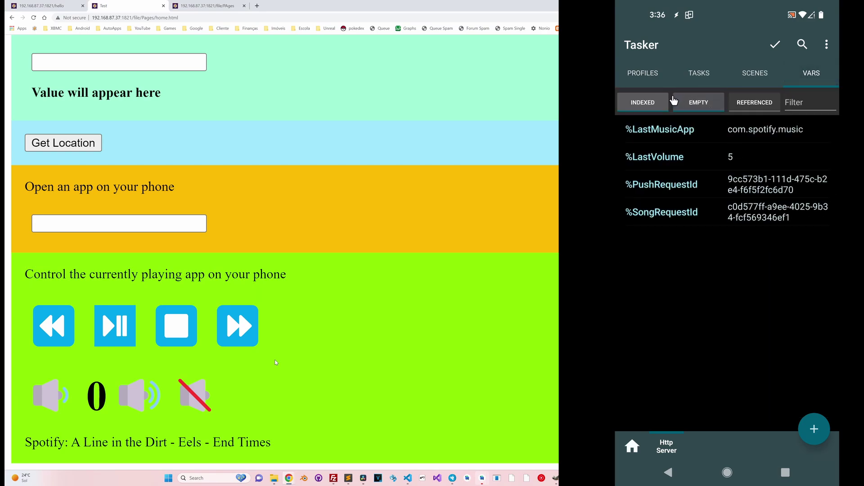
{"action": "left_click", "coordinate": [652, 76]}
Expand the Monitor Current Song profile and open its task to view the actions
{"action": "scroll", "coordinate": [696, 247], "scroll_direction": "down", "scroll_amount": 3}
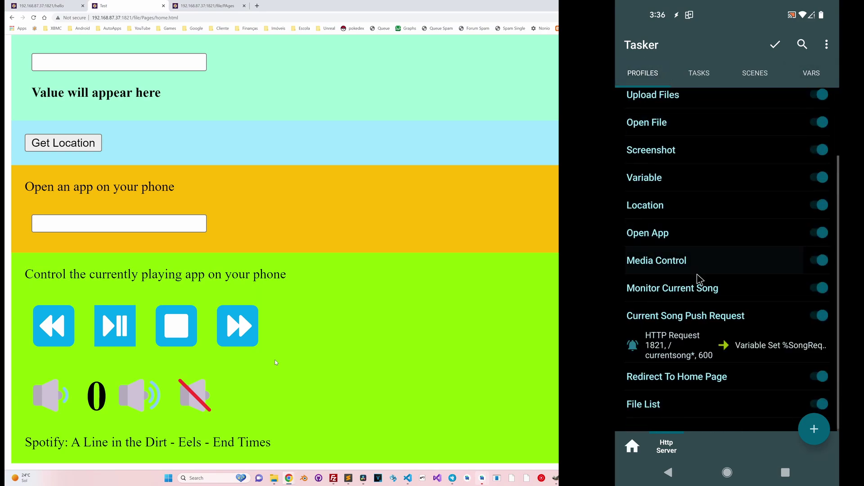
{"action": "left_click", "coordinate": [689, 291]}
{"action": "left_click", "coordinate": [694, 330]}
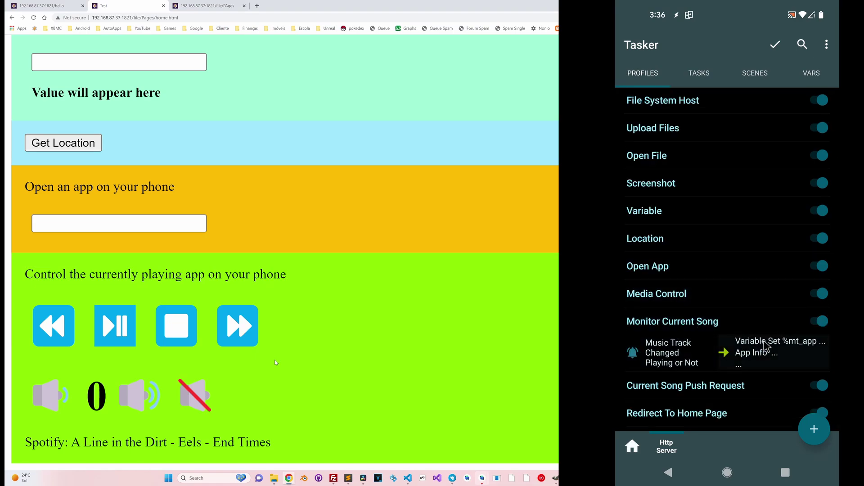
{"action": "left_click", "coordinate": [767, 346]}
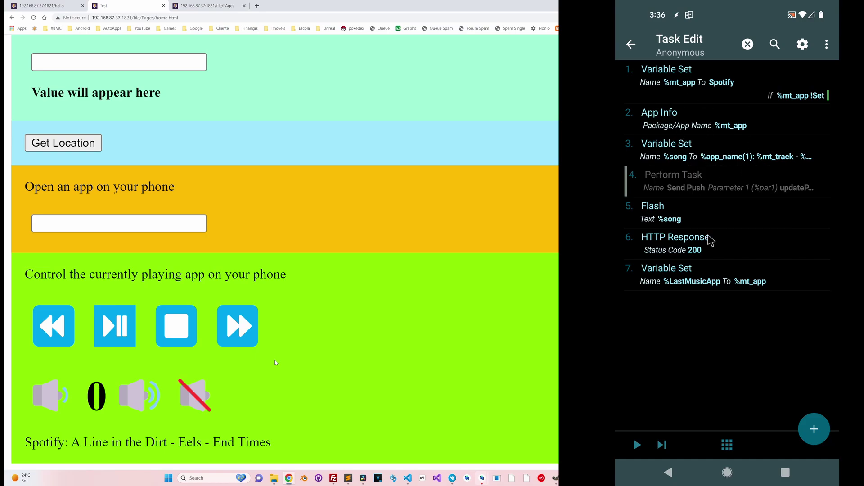
Examine the Request ID and body of the task's HTTP Response action, and return to the profile list
{"action": "left_click", "coordinate": [680, 252]}
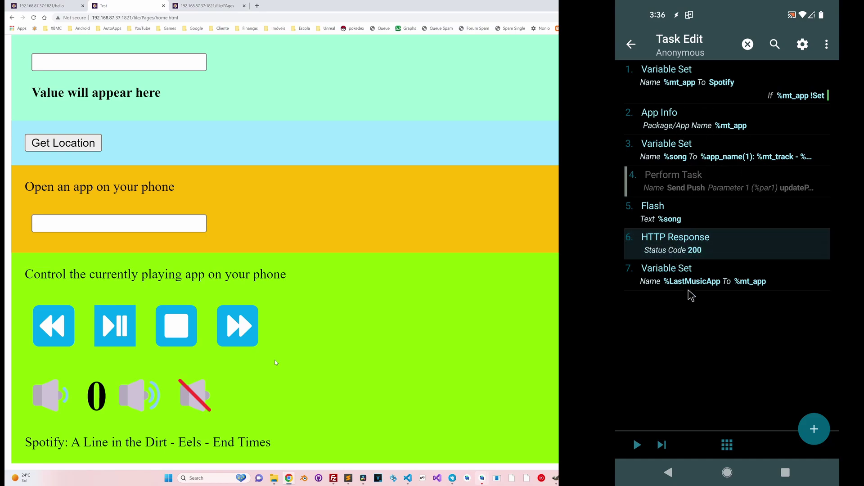
{"action": "scroll", "coordinate": [691, 296], "scroll_direction": "down", "scroll_amount": 1}
{"action": "scroll", "coordinate": [695, 328], "scroll_direction": "up", "scroll_amount": 1}
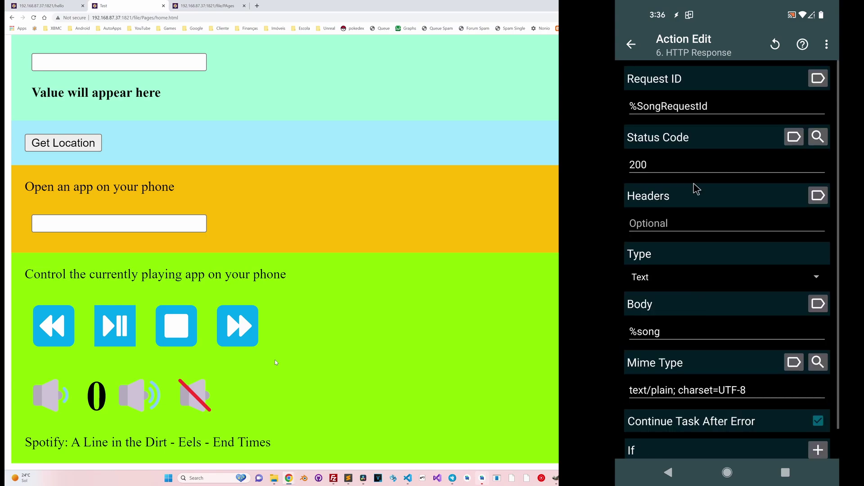
{"action": "left_click", "coordinate": [655, 108]}
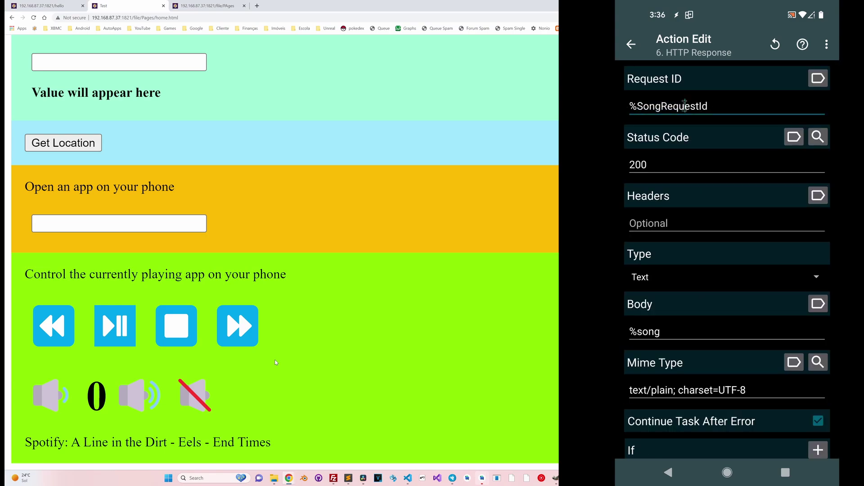
{"action": "left_click", "coordinate": [669, 471]}
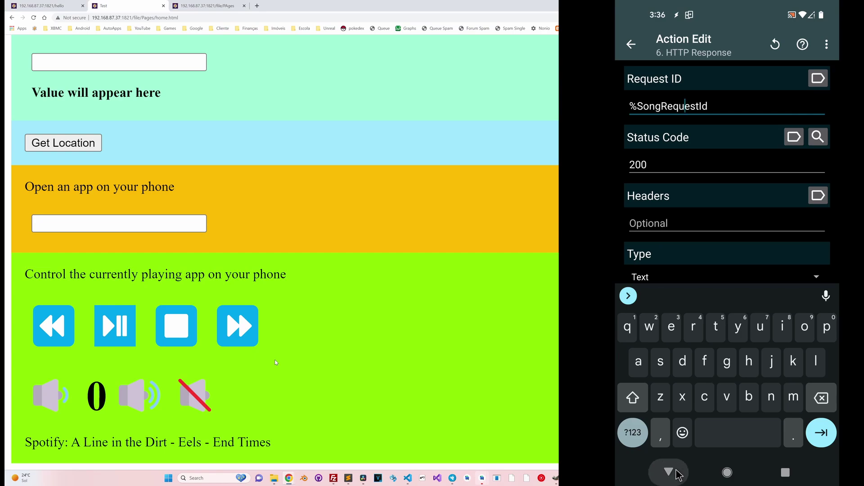
{"action": "left_click", "coordinate": [682, 474]}
{"action": "left_click", "coordinate": [682, 474]}
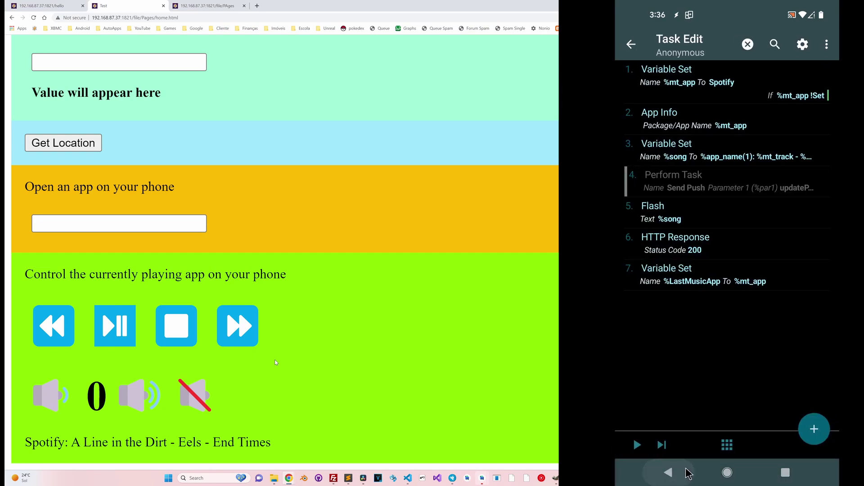
Compare the triggers and tasks of the Current Song Push Request and Monitor Current Song profiles in the profile list
{"action": "scroll", "coordinate": [689, 400], "scroll_direction": "down", "scroll_amount": 1}
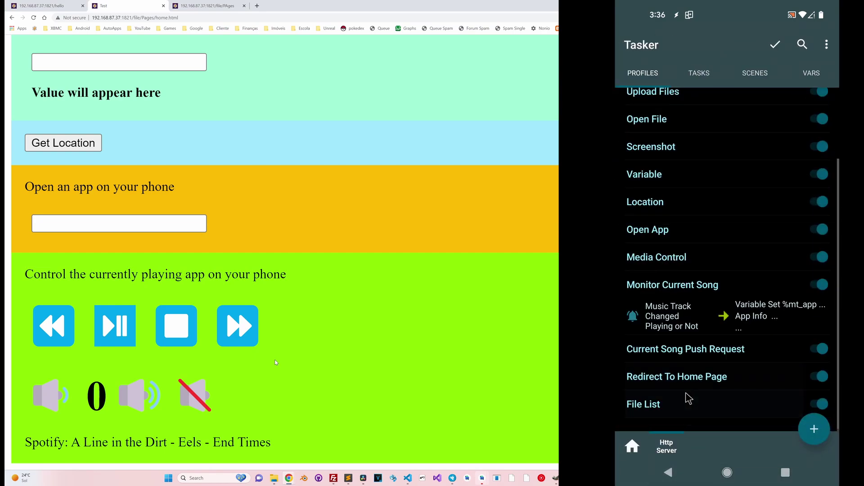
{"action": "left_click", "coordinate": [704, 358]}
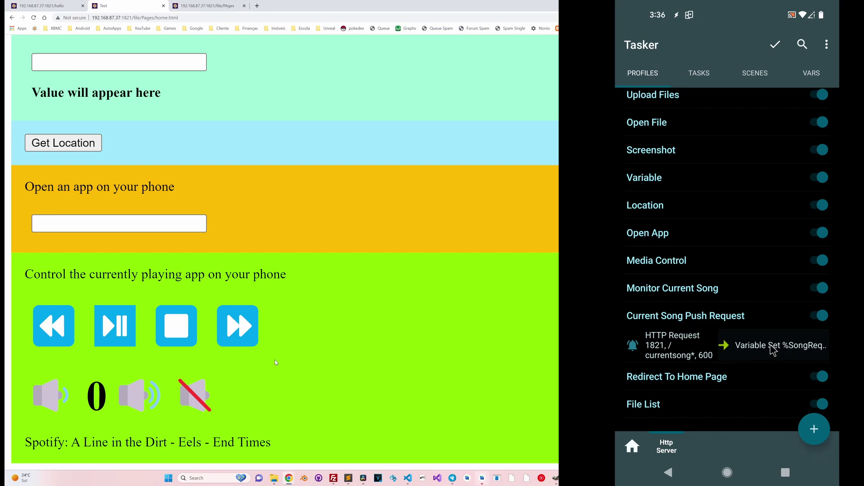
{"action": "left_click", "coordinate": [722, 304]}
{"action": "left_click", "coordinate": [720, 325]}
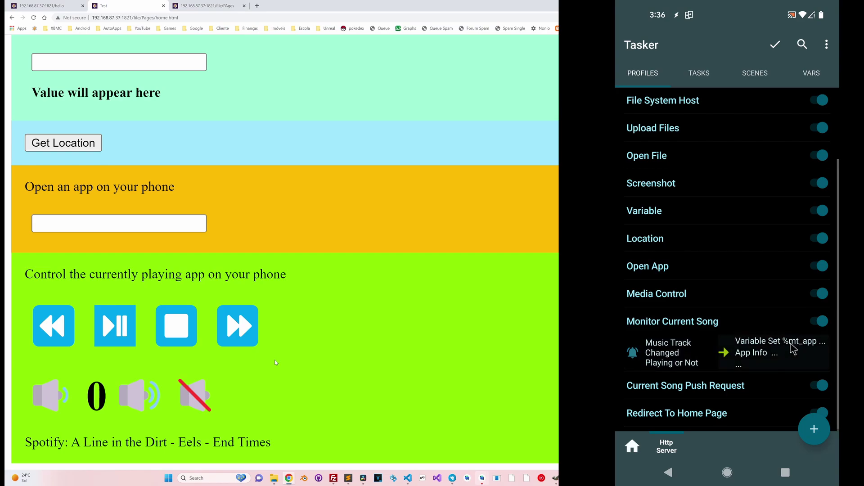
{"action": "scroll", "coordinate": [774, 353], "scroll_direction": "down", "scroll_amount": 1}
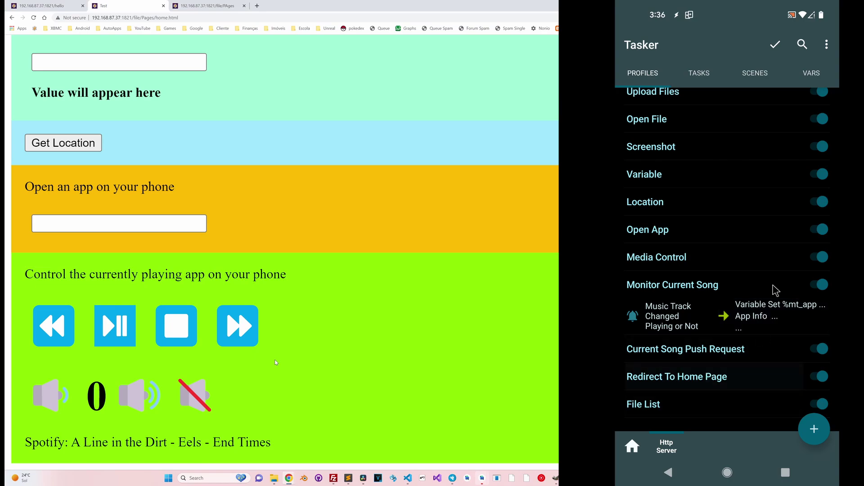
{"action": "scroll", "coordinate": [785, 333], "scroll_direction": "down", "scroll_amount": 1}
{"action": "left_click", "coordinate": [666, 355]}
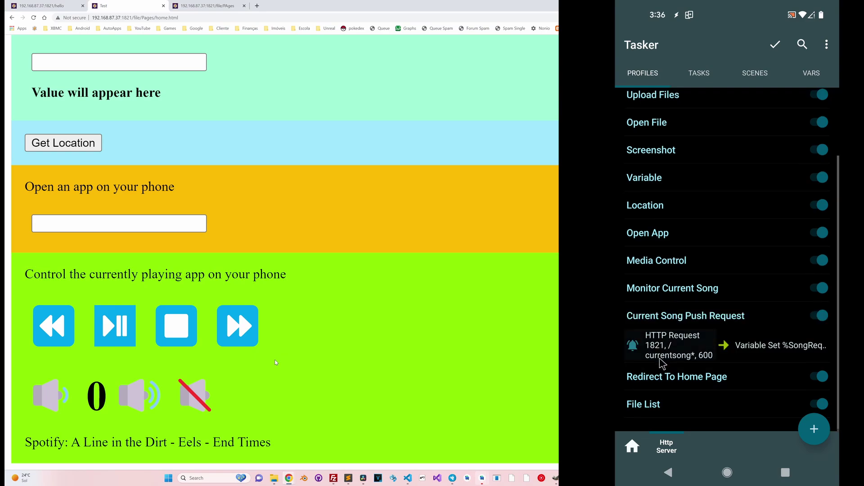
Compare the Monitor Current Song and Media Control profiles, and highlight the current song title on the computer's web page
{"action": "left_click", "coordinate": [712, 290]}
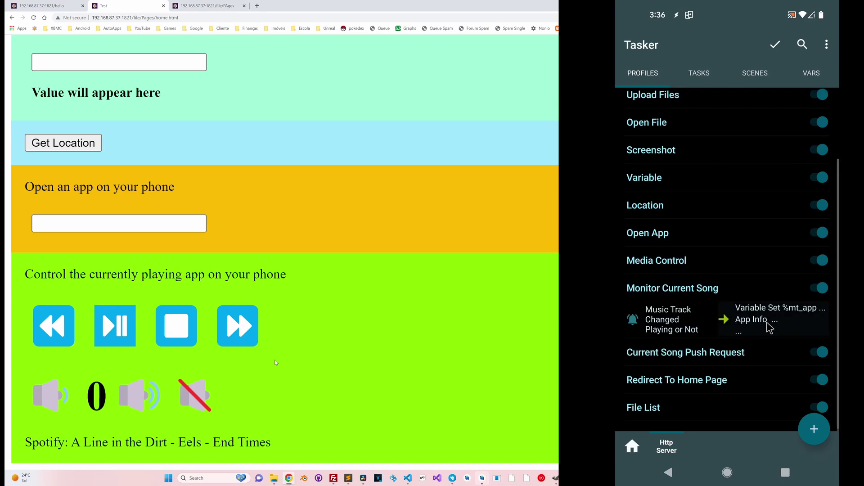
{"action": "scroll", "coordinate": [767, 335], "scroll_direction": "down", "scroll_amount": 1}
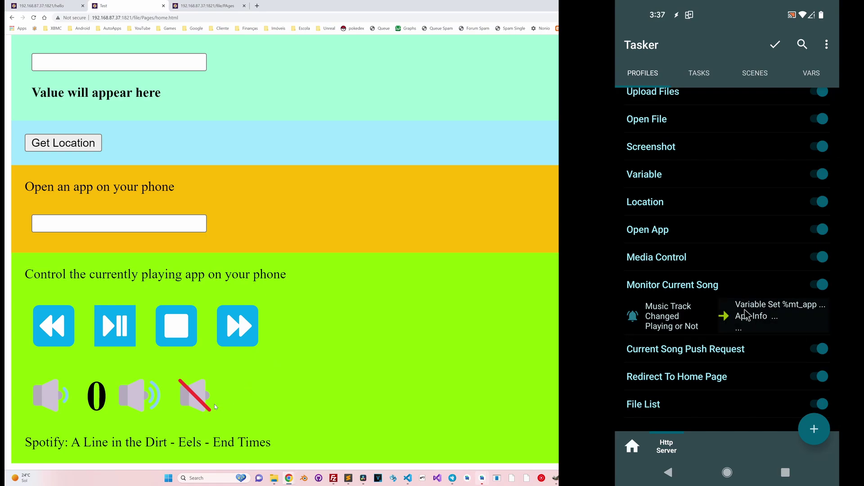
{"action": "left_click_drag", "start_coordinate": [275, 450], "coordinate": [72, 447]}
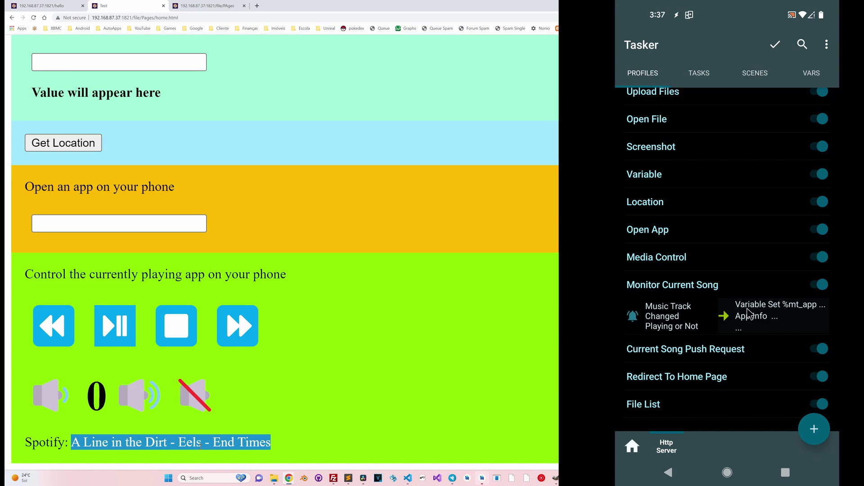
{"action": "left_click", "coordinate": [689, 261]}
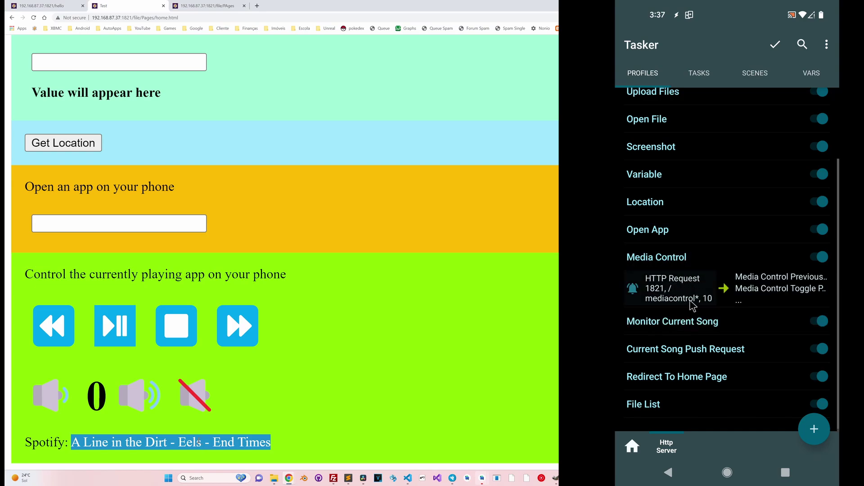
{"action": "left_click", "coordinate": [688, 321]}
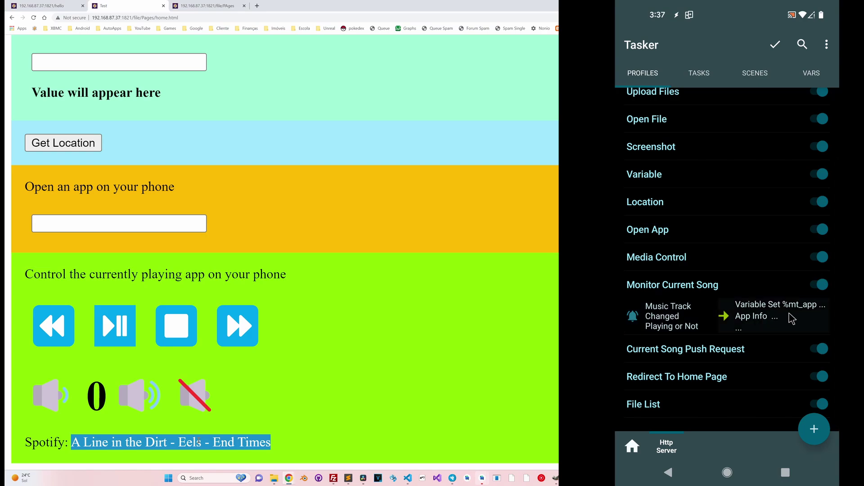
{"action": "left_click_drag", "start_coordinate": [271, 443], "coordinate": [73, 443]}
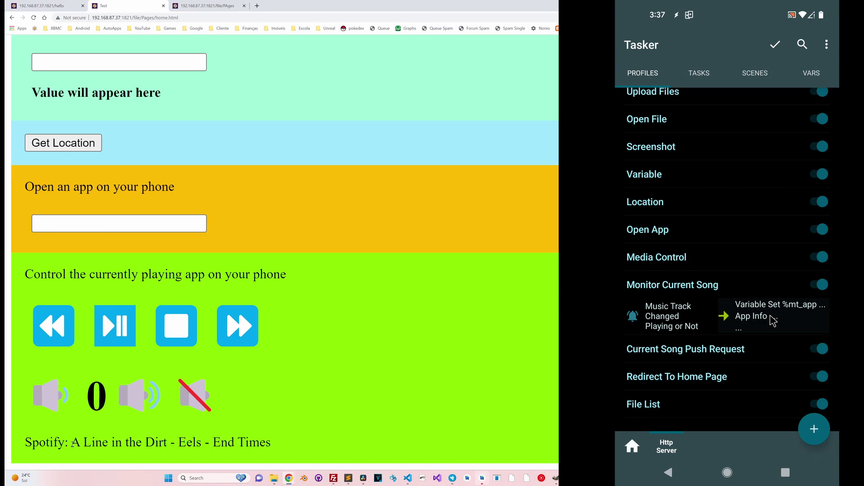
{"action": "left_click_drag", "start_coordinate": [72, 444], "coordinate": [283, 459]}
In the browser's file listing page, correct the folder name in the address to Pages and load its listing
{"action": "left_click", "coordinate": [198, 6]}
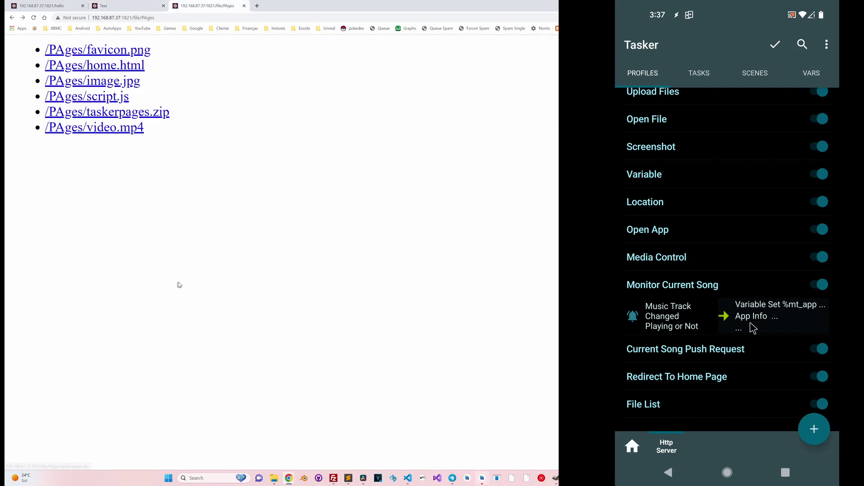
{"action": "left_click", "coordinate": [145, 17]}
{"action": "key", "text": "BackSpace"}
{"action": "type", "text": "a"}
{"action": "key", "text": "Return"}
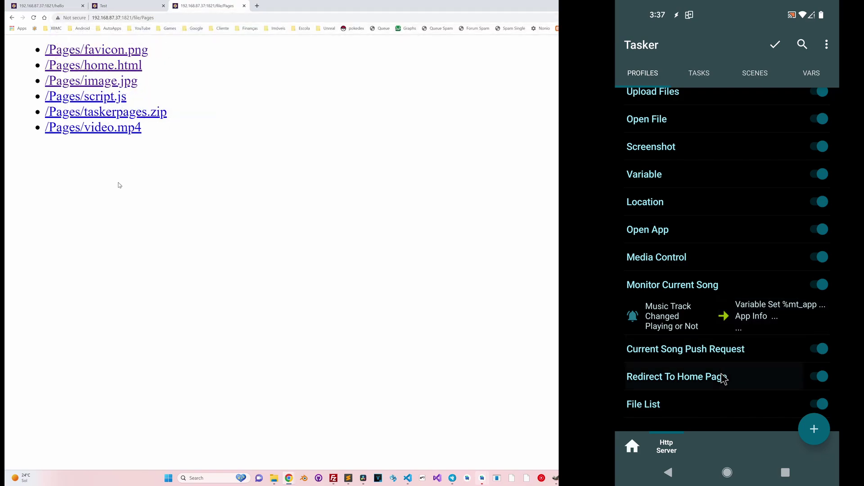
{"action": "scroll", "coordinate": [687, 340], "scroll_direction": "up", "scroll_amount": 2}
{"action": "scroll", "coordinate": [691, 340], "scroll_direction": "down", "scroll_amount": 2}
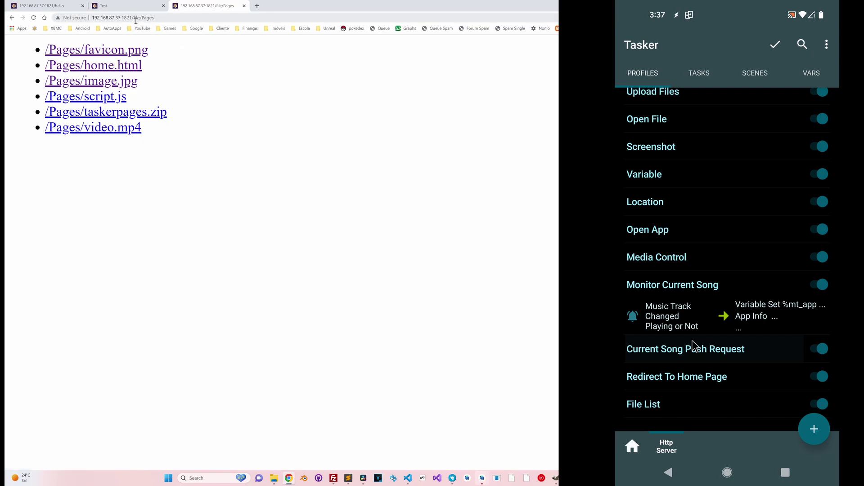
Load the listing of the phone's Tasker folder at 192.168.87.37:1821/file/Tasker
{"action": "left_click_drag", "start_coordinate": [143, 18], "coordinate": [189, 20]}
{"action": "type", "text": "TAsker"}
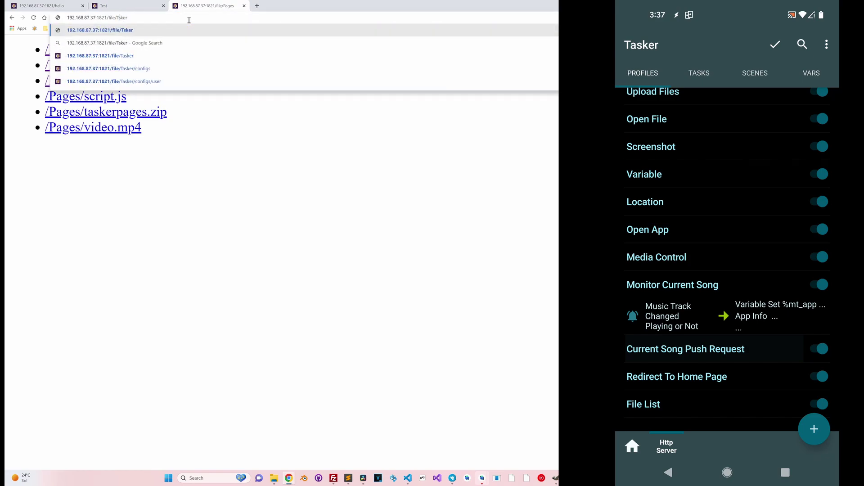
{"action": "key", "text": "Return"}
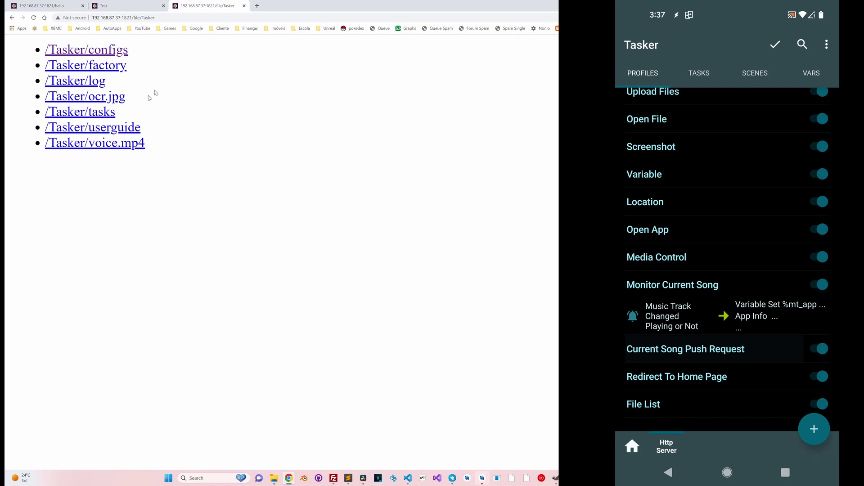
View backup.xml in the configs/user folder, and go back to the Tasker folder listing
{"action": "left_click", "coordinate": [114, 56]}
{"action": "left_click", "coordinate": [115, 51]}
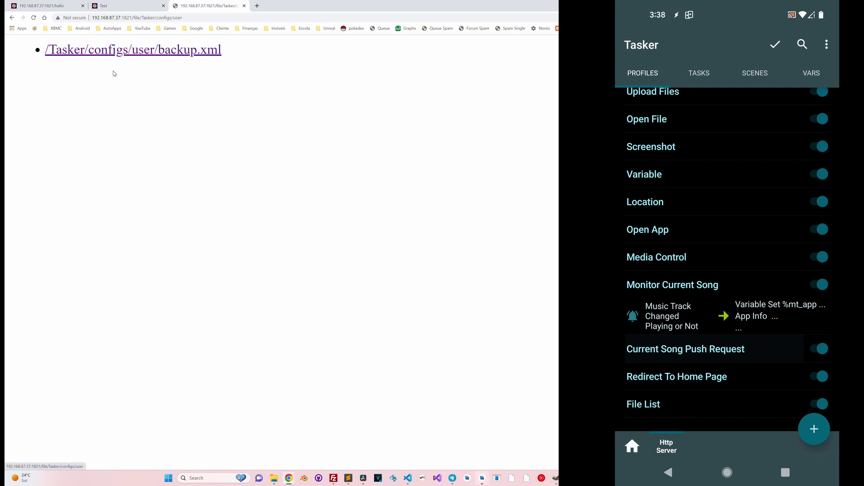
{"action": "left_click", "coordinate": [166, 53]}
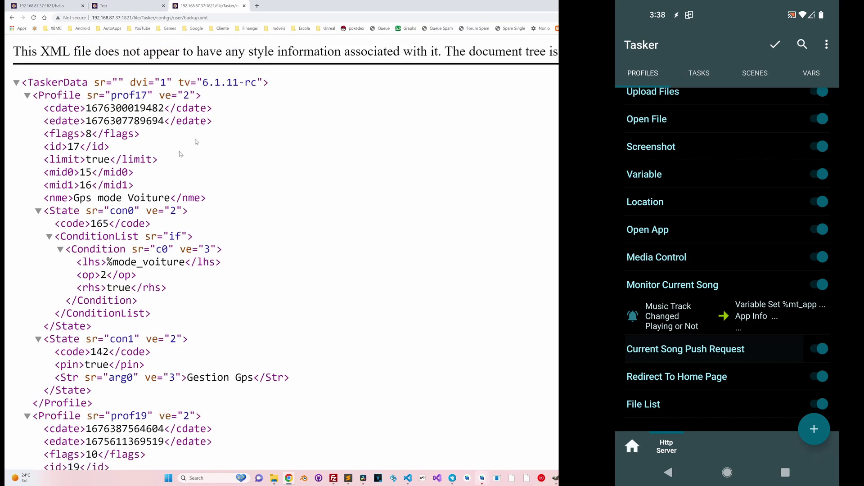
{"action": "key", "text": "alt+Left"}
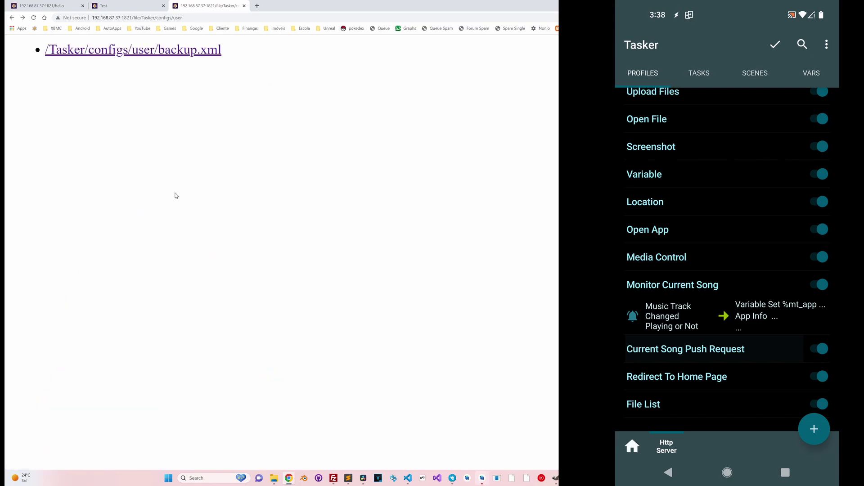
{"action": "key", "text": "alt+Left"}
{"action": "key", "text": "alt+Left"}
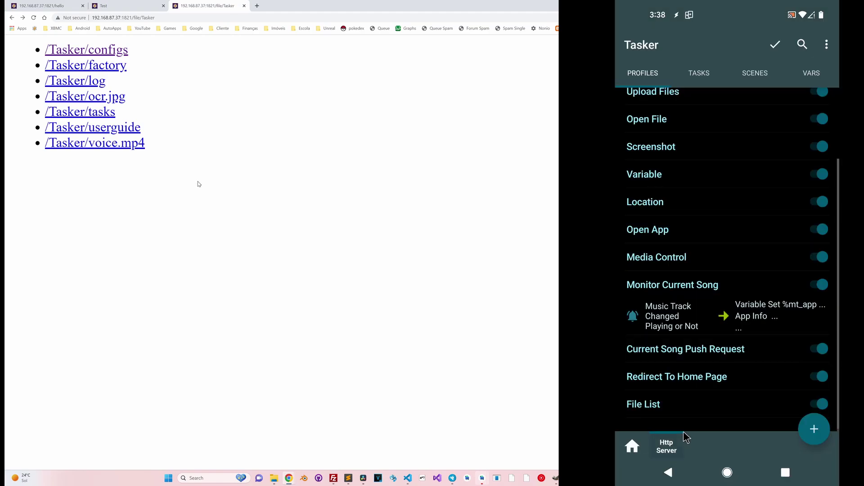
Return to the Test home page on the computer and send it through Join to open on the Pixel 5
{"action": "left_click", "coordinate": [138, 3]}
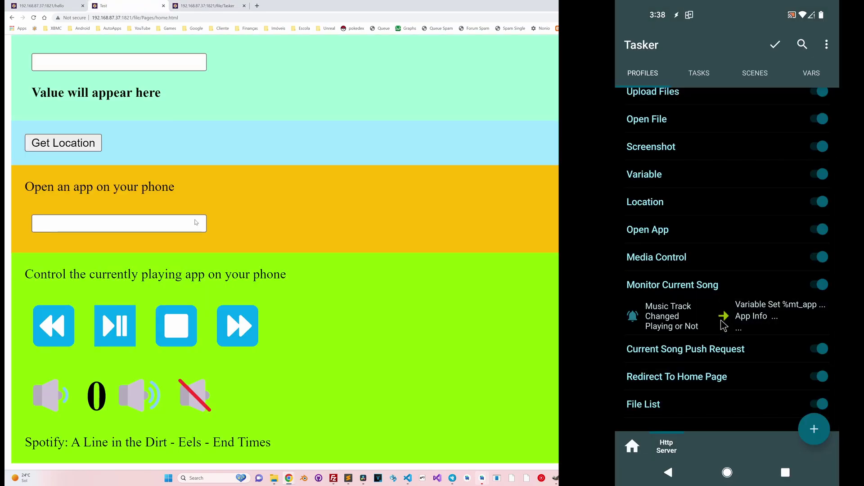
{"action": "scroll", "coordinate": [220, 244], "scroll_direction": "up", "scroll_amount": 10}
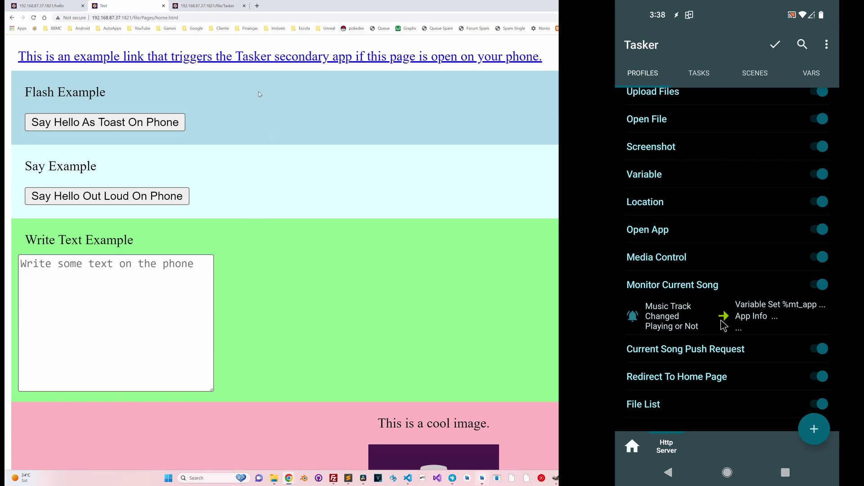
{"action": "right_click", "coordinate": [265, 112]}
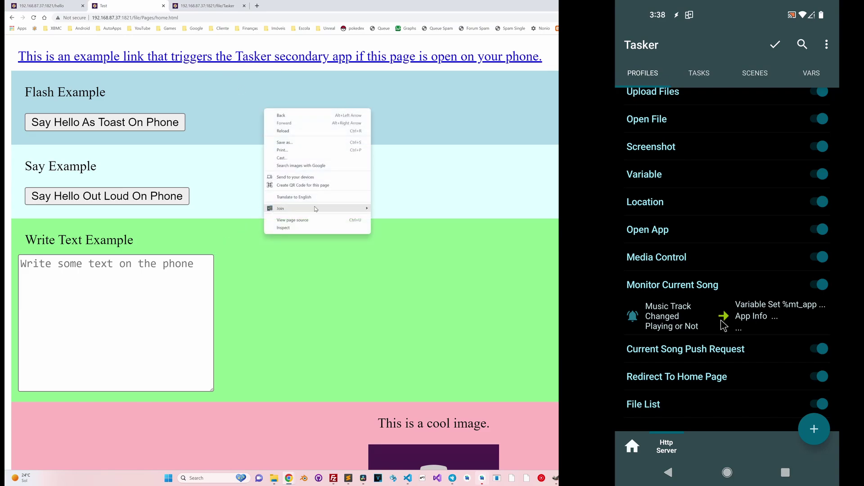
{"action": "mouse_move", "coordinate": [315, 208]}
{"action": "mouse_move", "coordinate": [404, 231]}
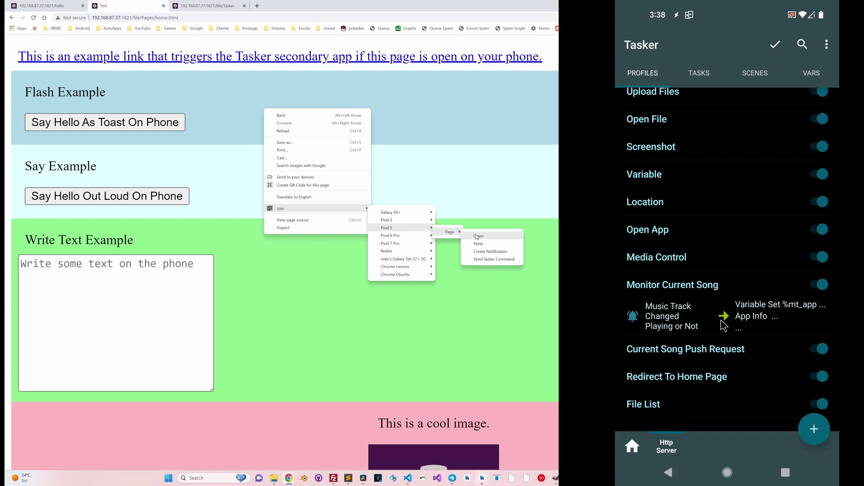
{"action": "left_click", "coordinate": [476, 236]}
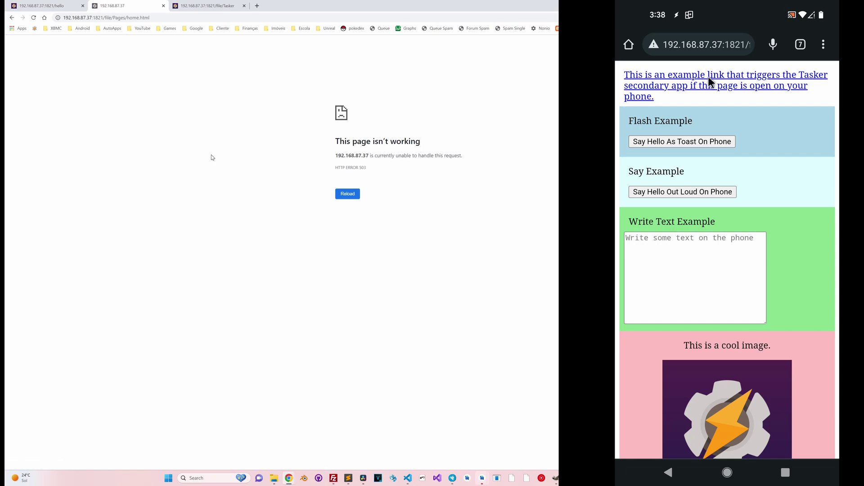
Reload the home page on the computer and inspect the HTML of the Tasker secondary app example link
{"action": "left_click", "coordinate": [33, 17]}
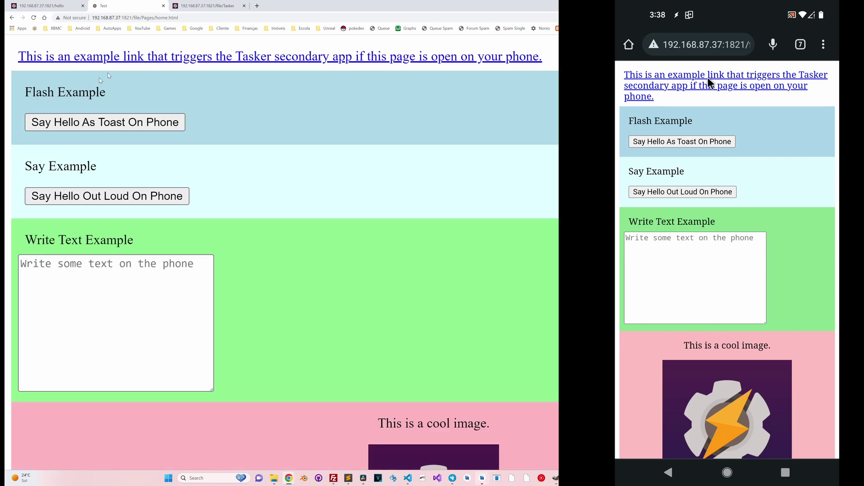
{"action": "right_click", "coordinate": [123, 58]}
{"action": "left_click", "coordinate": [154, 125]}
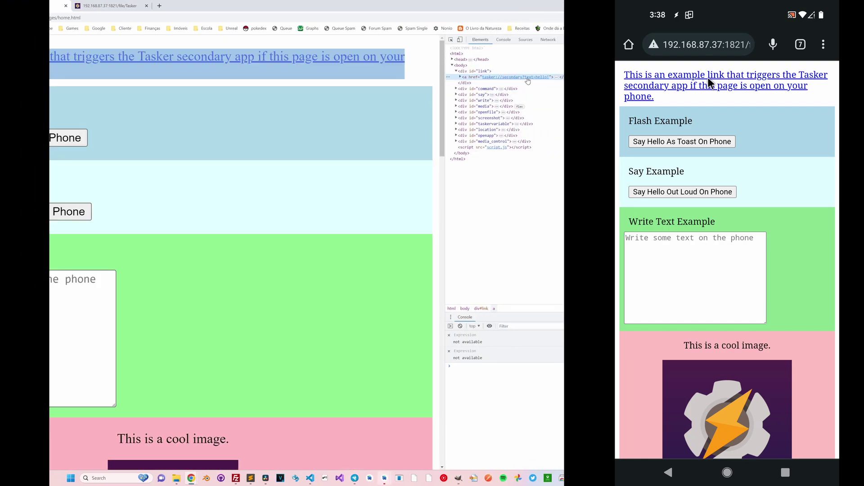
Follow the Tasker secondary app example link on the phone, and decline the Secondary App Opened dialog's offer
{"action": "left_click", "coordinate": [702, 84]}
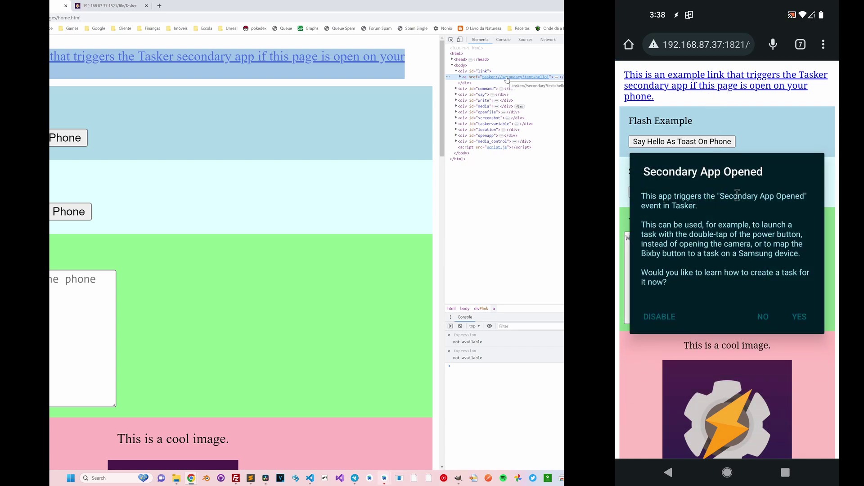
{"action": "left_click", "coordinate": [768, 322]}
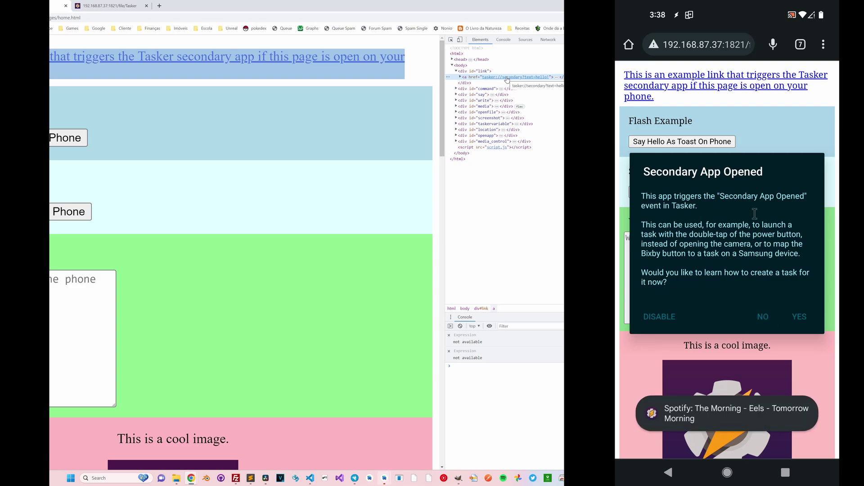
{"action": "left_click", "coordinate": [761, 320]}
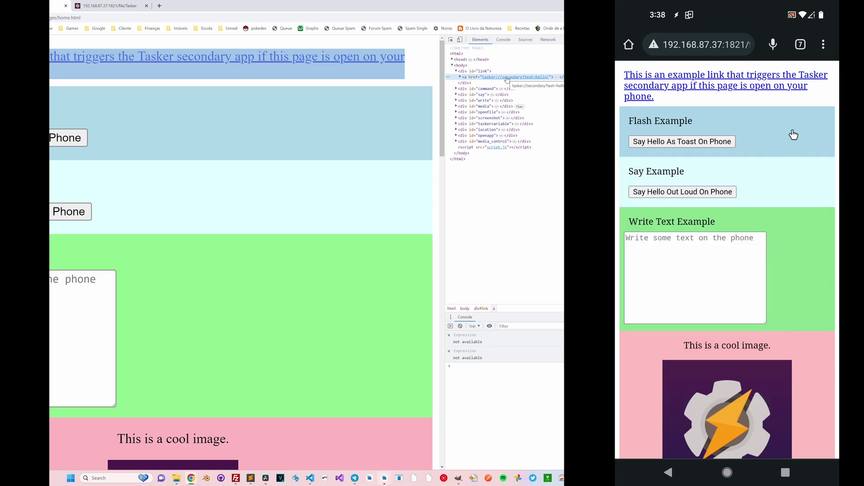
Look through the whole home page on the phone, down to the media controls and back up to the example link
{"action": "scroll", "coordinate": [765, 239], "scroll_direction": "down", "scroll_amount": 3}
{"action": "scroll", "coordinate": [761, 315], "scroll_direction": "down", "scroll_amount": 10}
{"action": "scroll", "coordinate": [757, 269], "scroll_direction": "up", "scroll_amount": 6}
{"action": "scroll", "coordinate": [757, 274], "scroll_direction": "down", "scroll_amount": 2}
{"action": "scroll", "coordinate": [757, 274], "scroll_direction": "down", "scroll_amount": 10}
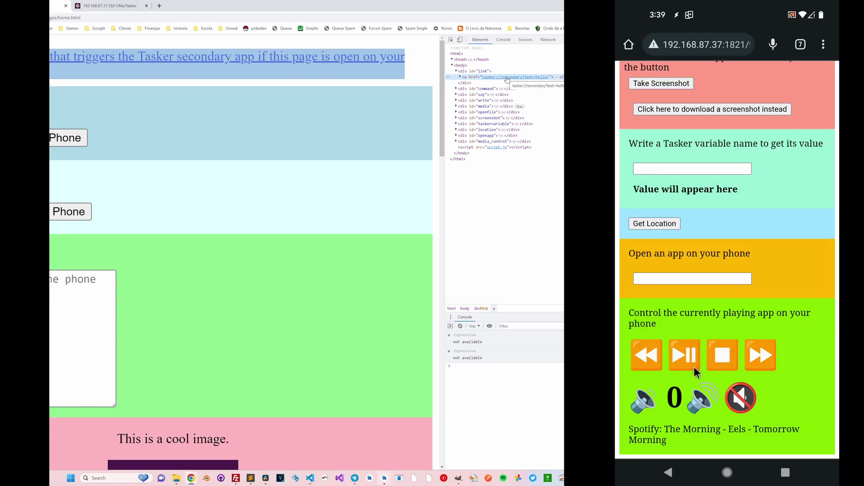
{"action": "scroll", "coordinate": [699, 365], "scroll_direction": "up", "scroll_amount": 8}
{"action": "scroll", "coordinate": [698, 365], "scroll_direction": "up", "scroll_amount": 12}
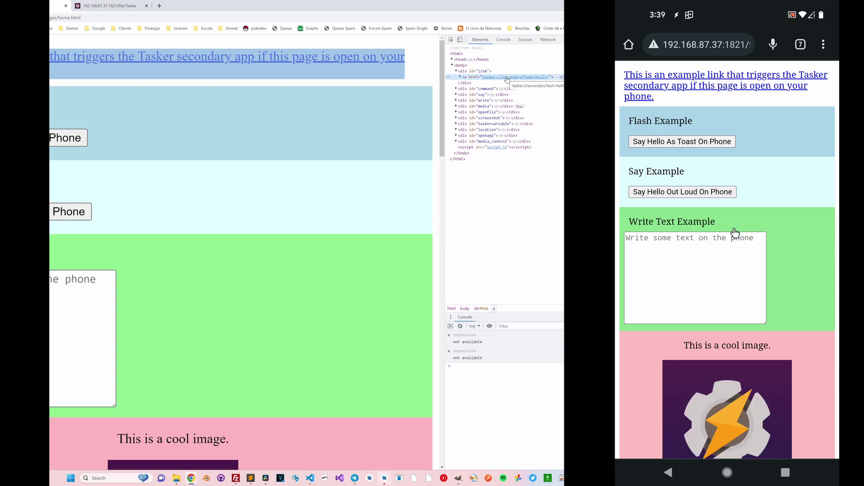
Switch the phone back to Tasker, review the Http Server project's profile list and collapse the Monitor Current Song profile
{"action": "left_click", "coordinate": [735, 473]}
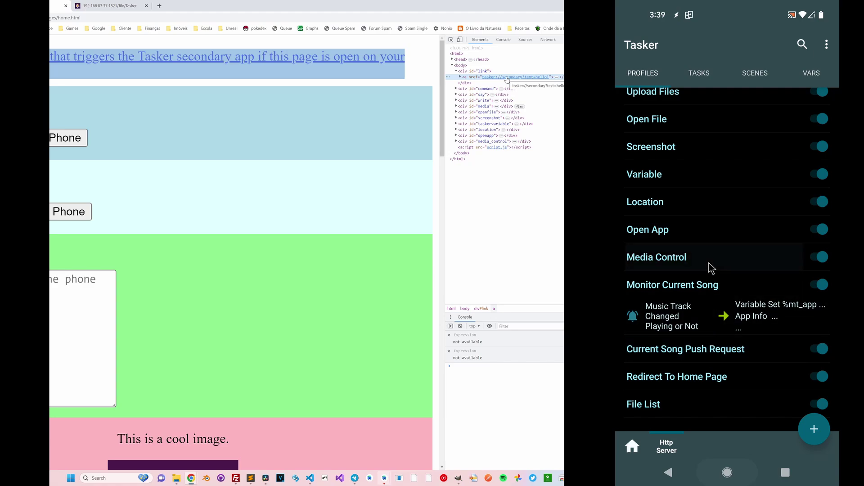
{"action": "scroll", "coordinate": [716, 266], "scroll_direction": "up", "scroll_amount": 3}
{"action": "scroll", "coordinate": [731, 242], "scroll_direction": "down", "scroll_amount": 3}
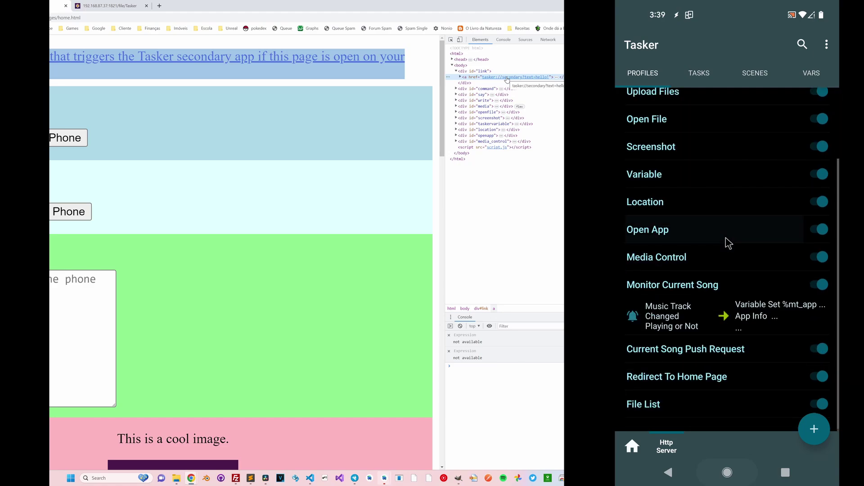
{"action": "scroll", "coordinate": [727, 243], "scroll_direction": "up", "scroll_amount": 3}
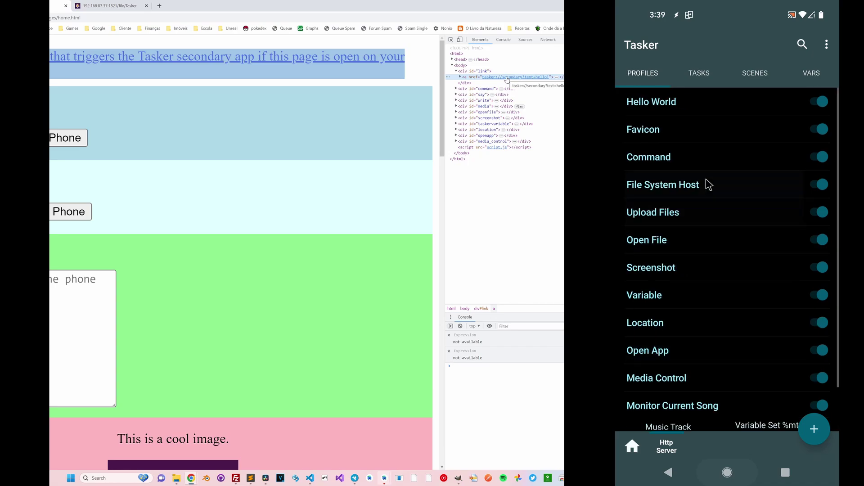
{"action": "scroll", "coordinate": [710, 192], "scroll_direction": "down", "scroll_amount": 3}
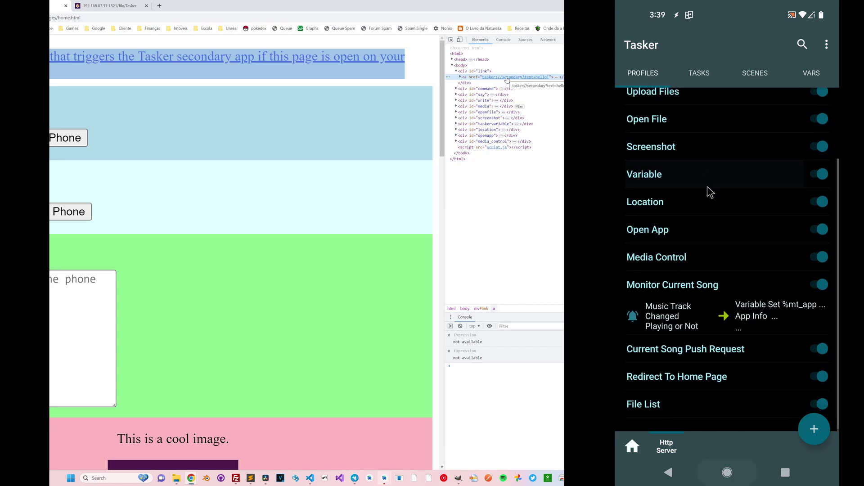
{"action": "left_click", "coordinate": [695, 288]}
{"action": "scroll", "coordinate": [723, 261], "scroll_direction": "up", "scroll_amount": 2}
{"action": "scroll", "coordinate": [720, 259], "scroll_direction": "down", "scroll_amount": 3}
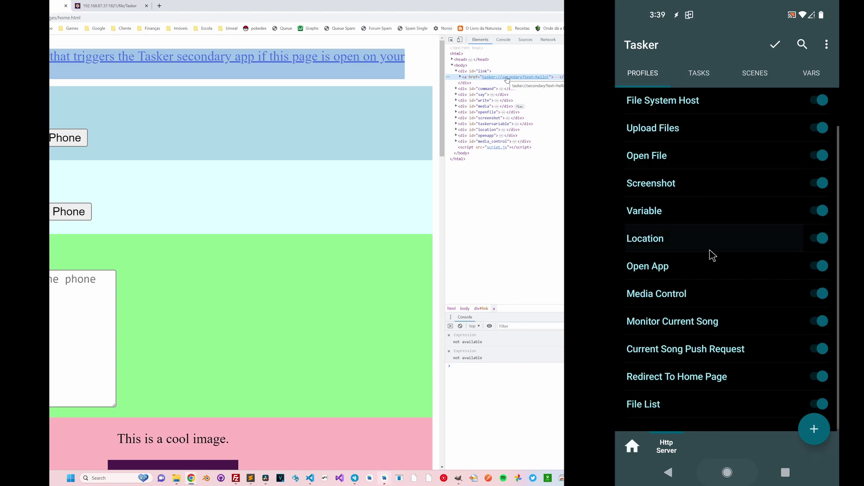